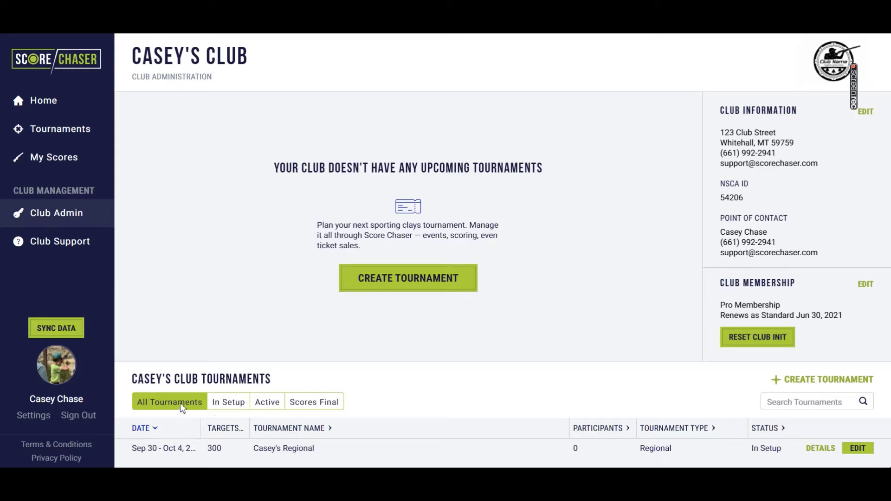
Filter the club's tournament list by the In Setup, Active and Scores Final statuses, ending on In Setup.
left_click(240, 406)
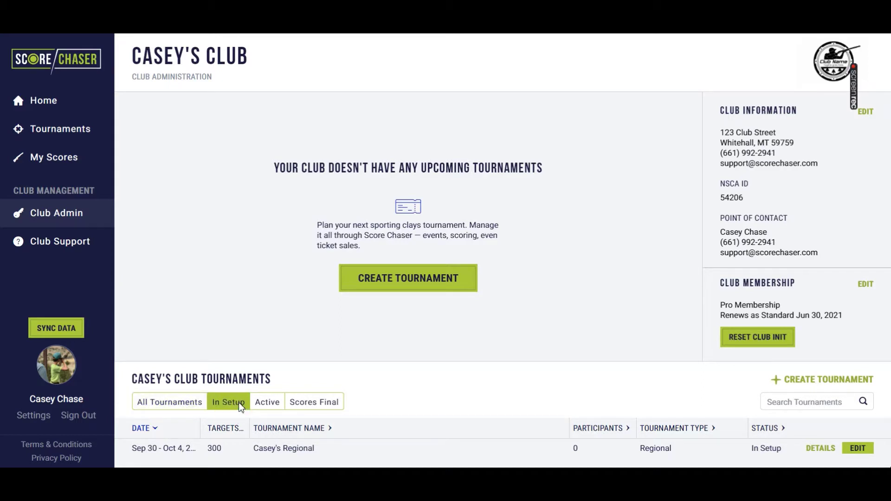
left_click(271, 409)
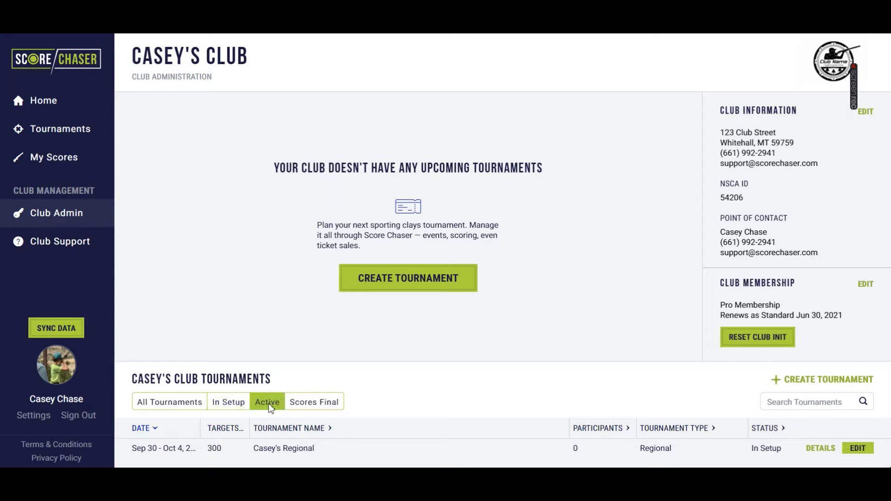
left_click(307, 406)
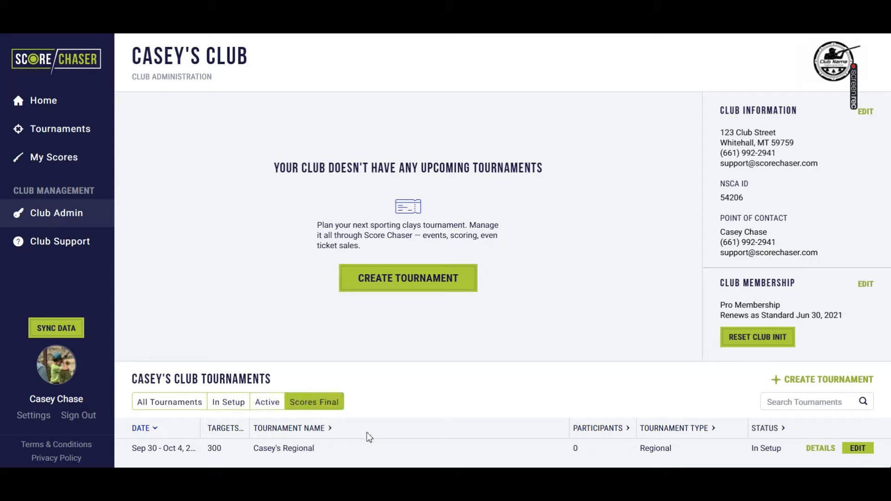
left_click(229, 407)
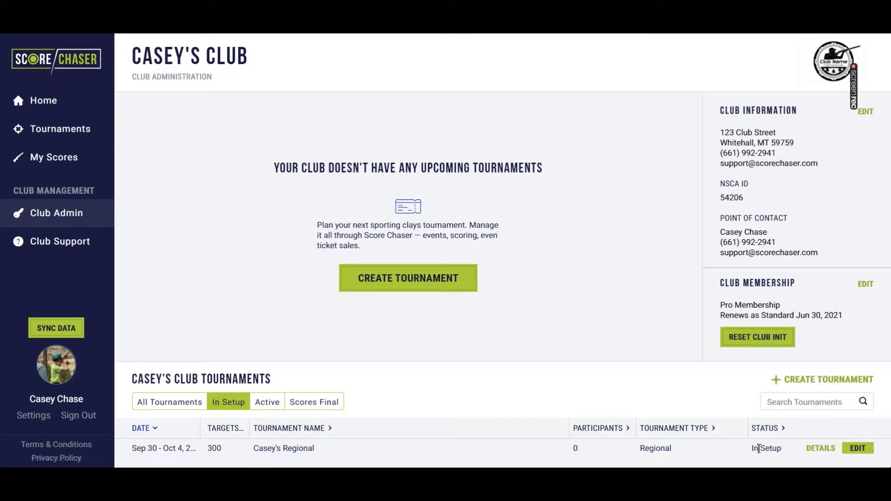
Try to change the regional tournament's status to Active and save the tournament update.
left_click(856, 449)
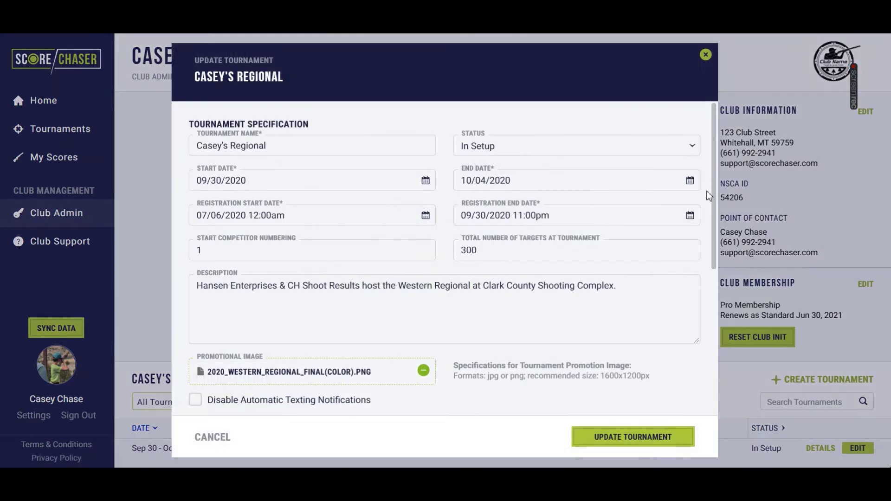
left_click(506, 148)
left_click(508, 173)
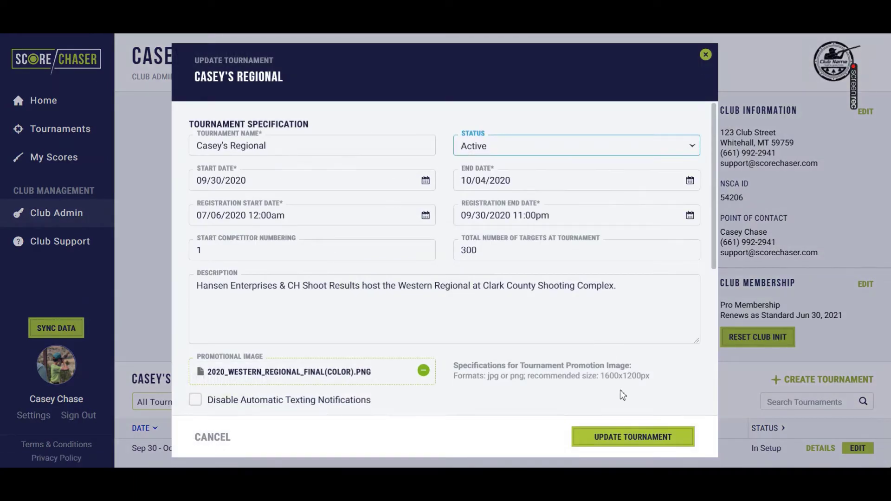
left_click(634, 437)
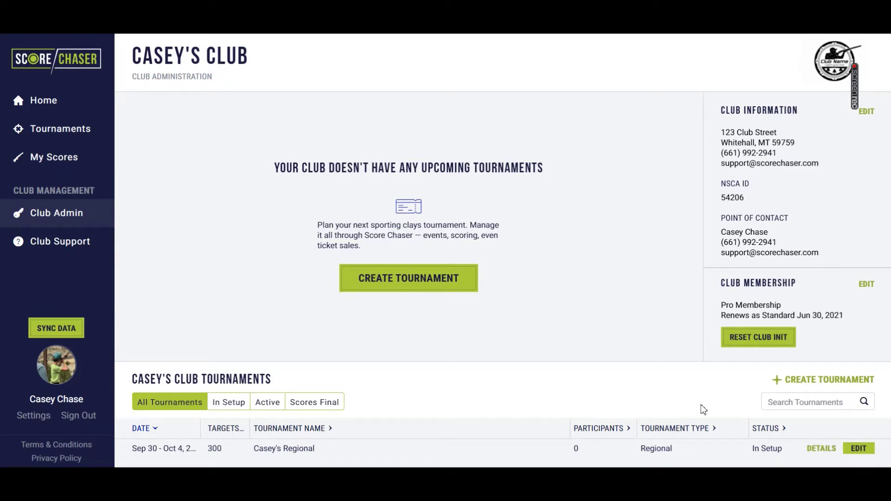
Open the regional tournament's details and start a new event named "Main Event".
left_click(816, 450)
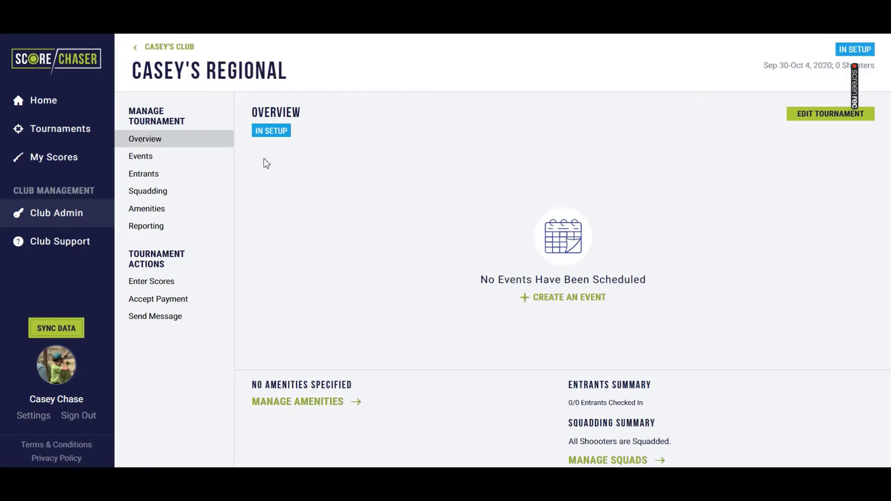
left_click(566, 300)
left_click(383, 104)
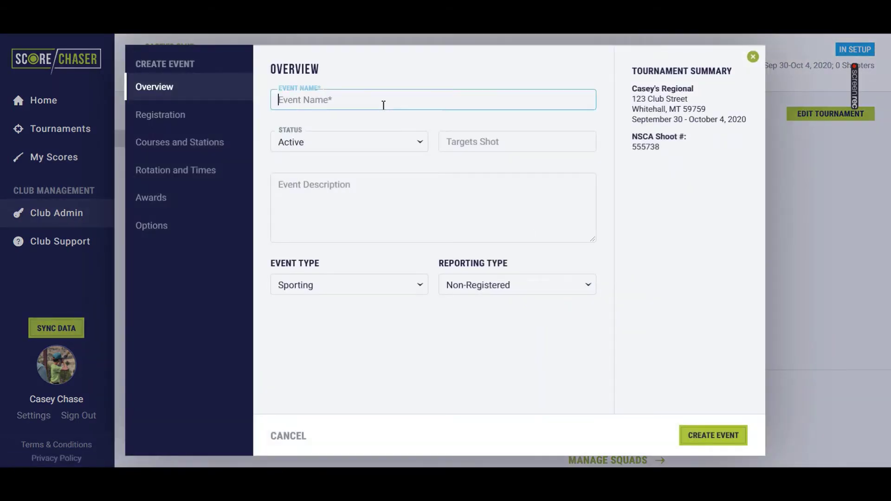
type("Main Event")
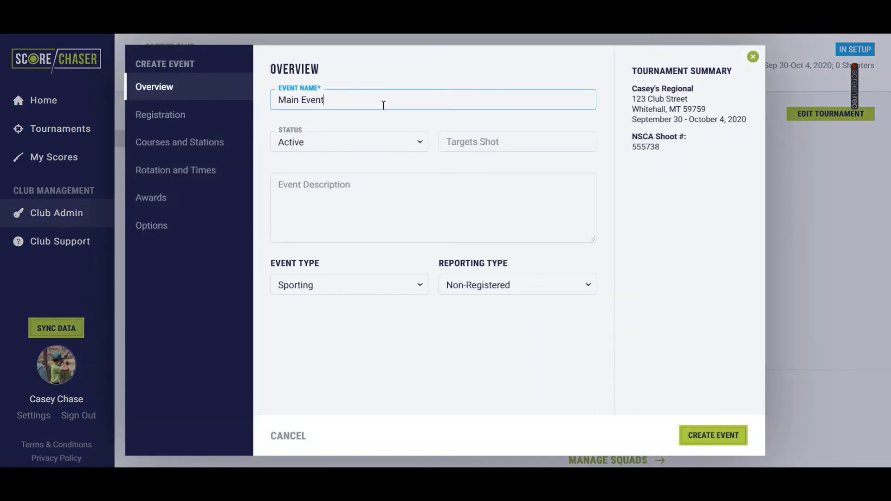
key("Tab")
Set the event's status to Active and its number of targets shot to 200.
left_click(311, 144)
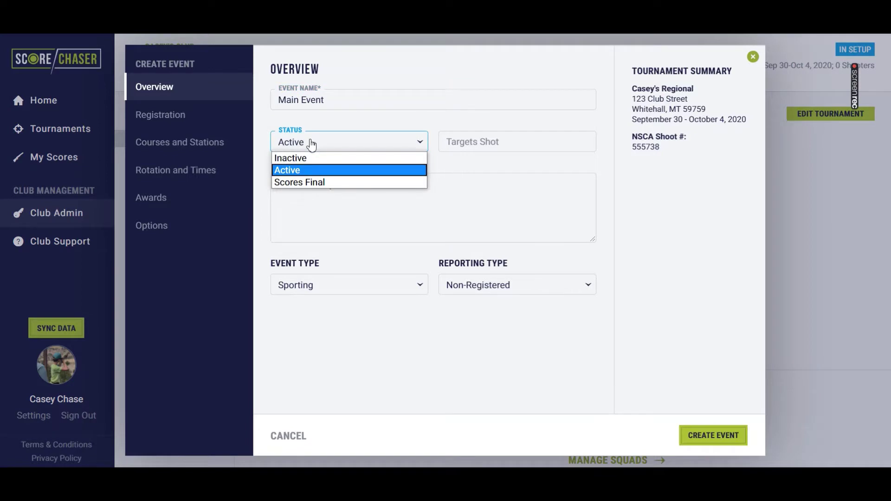
left_click(330, 172)
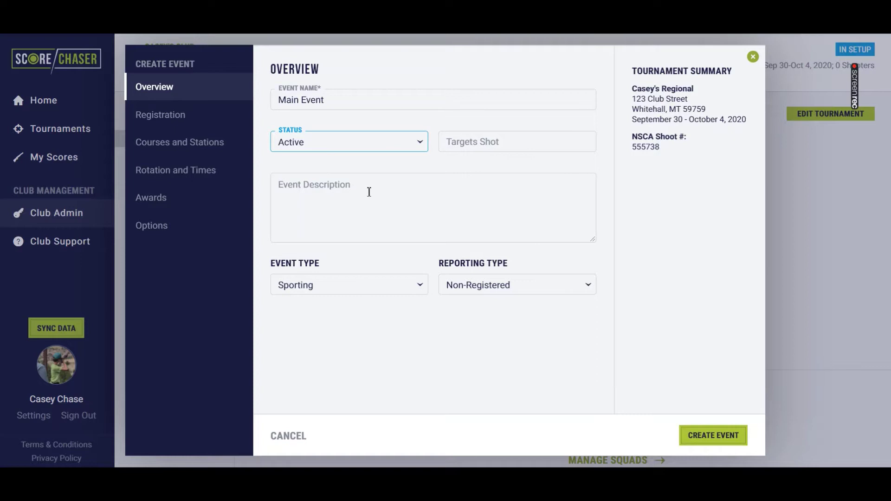
left_click(353, 148)
left_click(343, 157)
left_click(348, 149)
left_click(325, 168)
left_click(518, 139)
type("2")
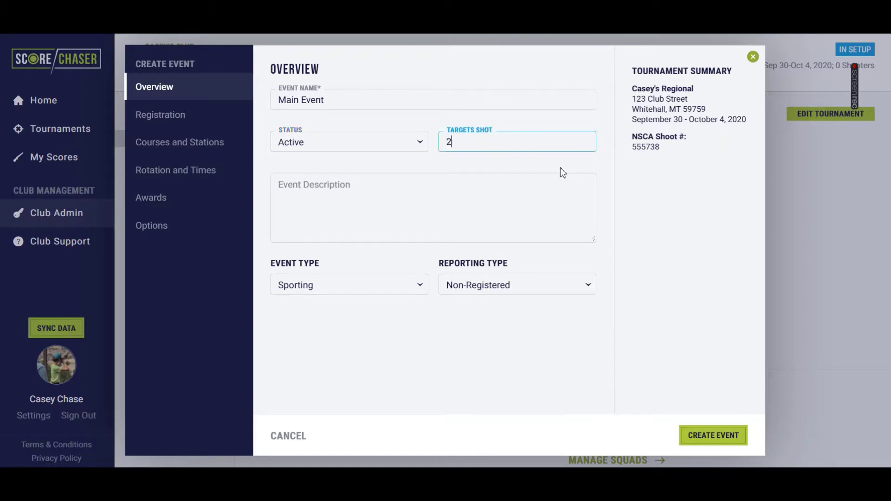
type("00")
key("Tab")
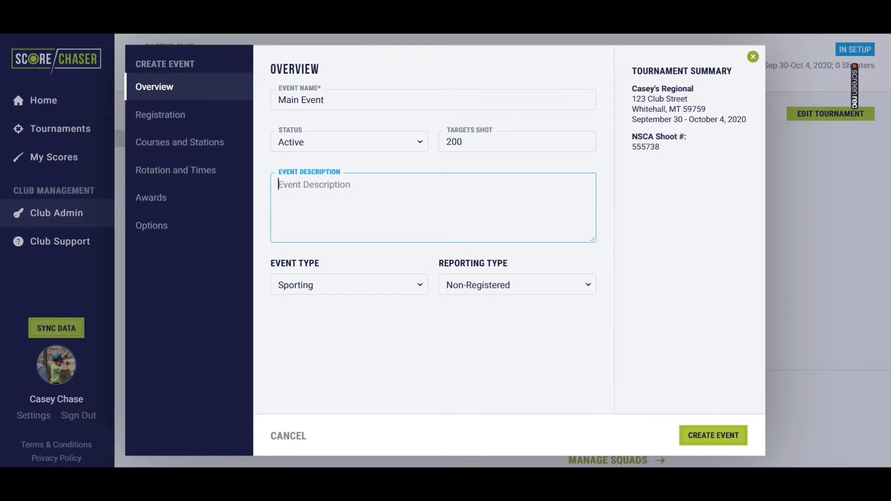
Set event type to Sporting and description to "100 Targets Saturday + 100 Targets Sunday. Must stay in preset rotation to be eligible for trophies and money.".
type("100 Targets Saturday + 100 Targets Sunday.  Must stay in preset rotation to be eligible for trophies and money.")
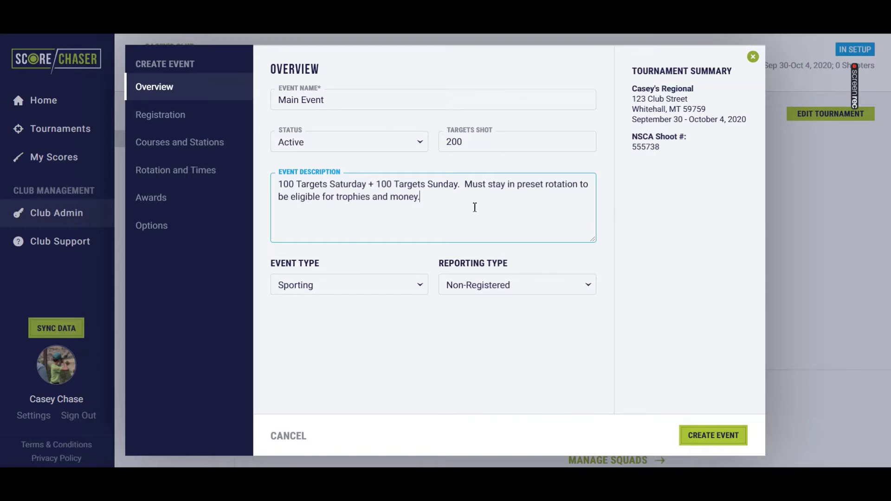
left_click(377, 293)
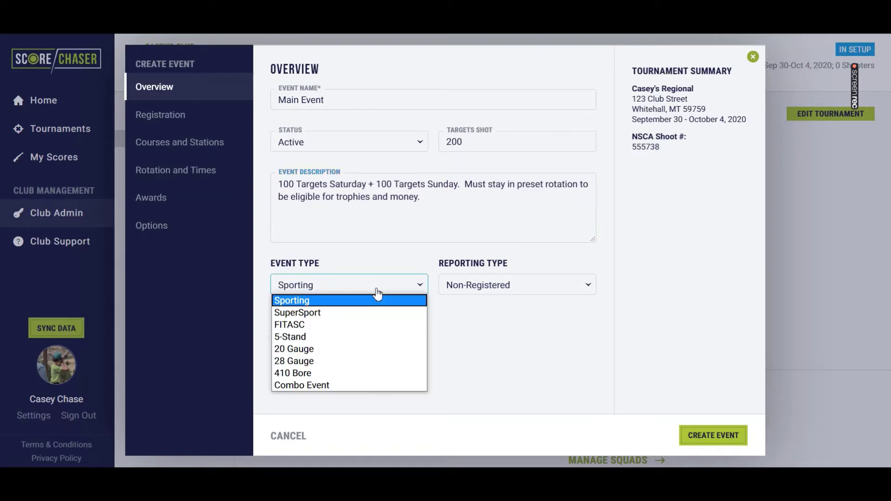
left_click(360, 302)
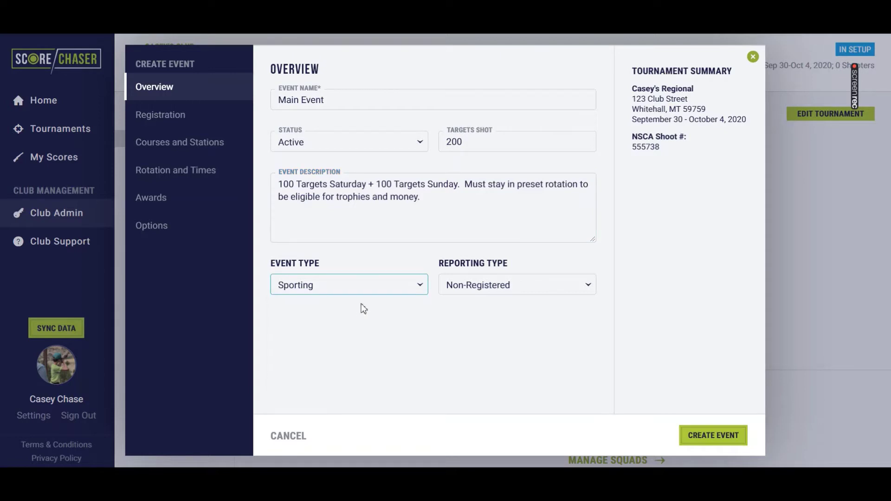
Set the event's reporting type to Standard and its state fee per target to $.03.
left_click(545, 284)
left_click(507, 312)
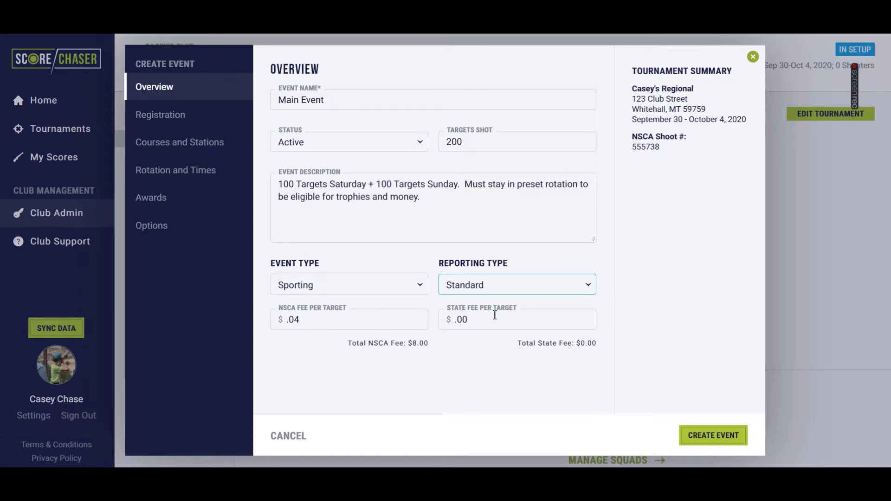
left_click(492, 317)
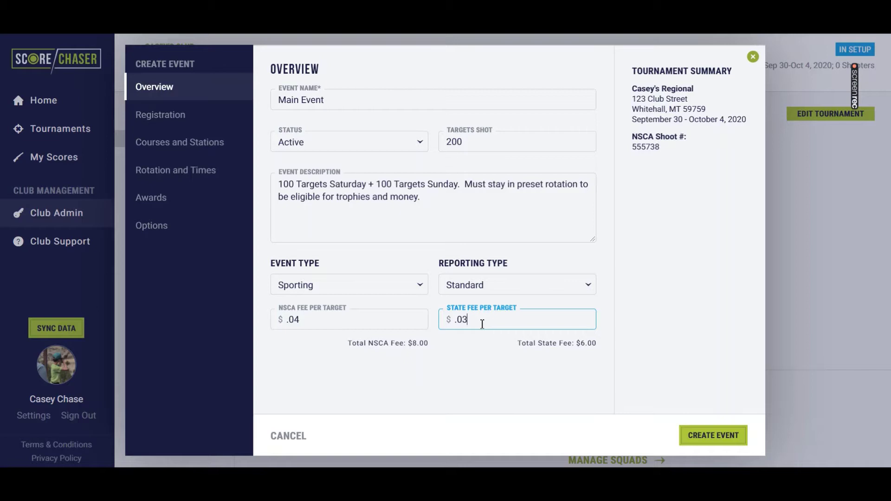
left_click(437, 325)
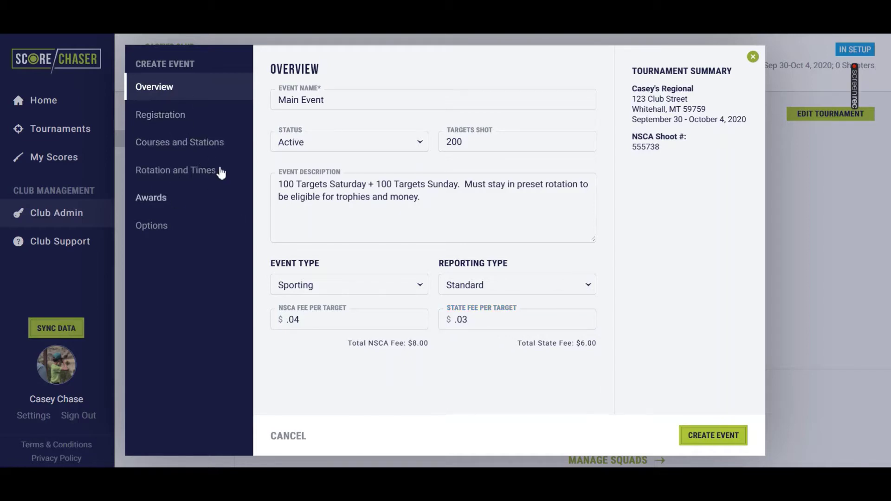
Set the event's registration entry fee to $200.
left_click(173, 119)
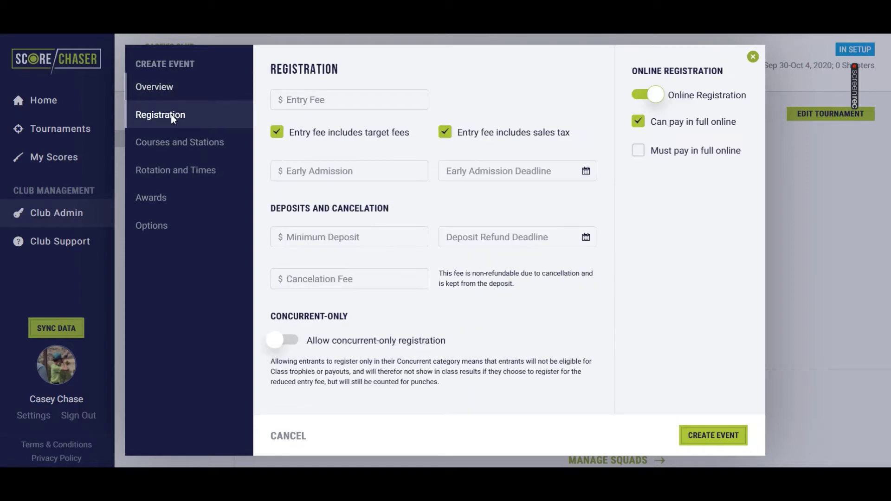
left_click(313, 104)
type("200")
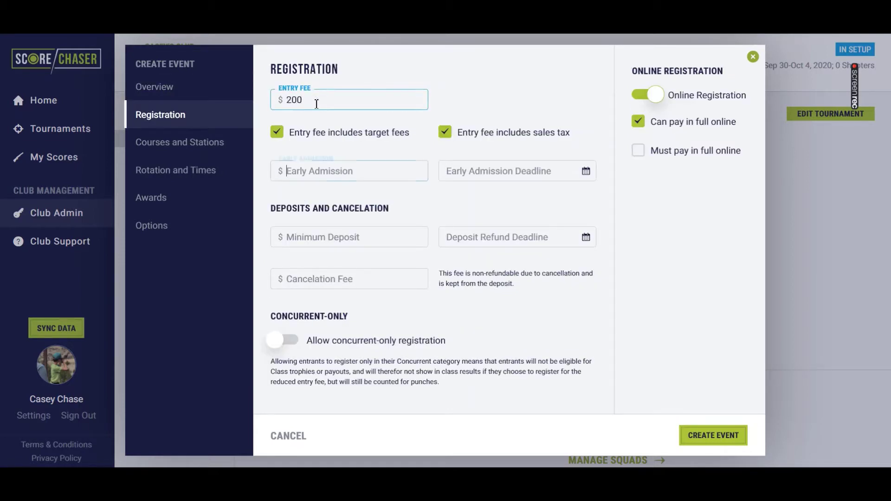
key("Tab")
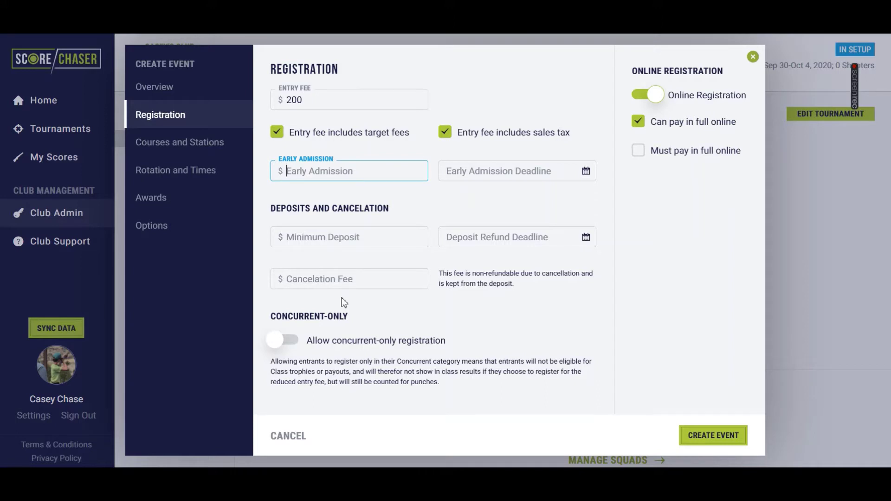
Allow concurrent-only registration to view its fee fields, and turn it off again.
left_click(284, 341)
scroll(325, 333, "down", 1)
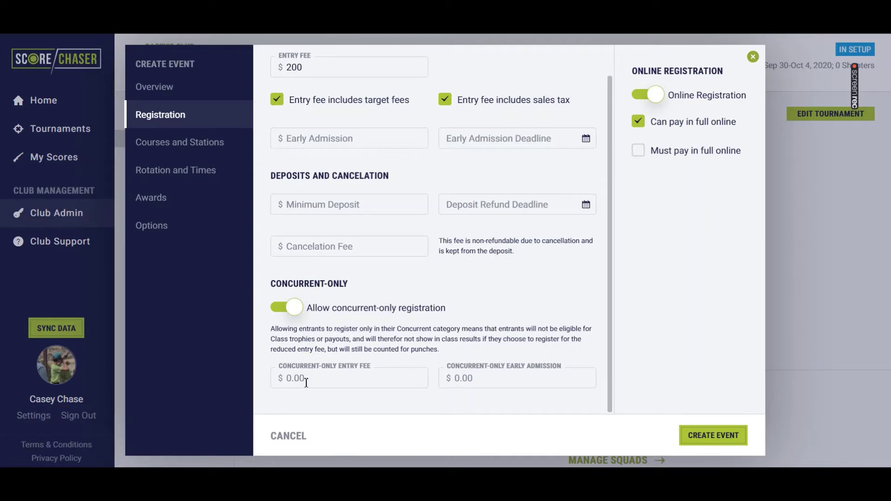
left_click(296, 308)
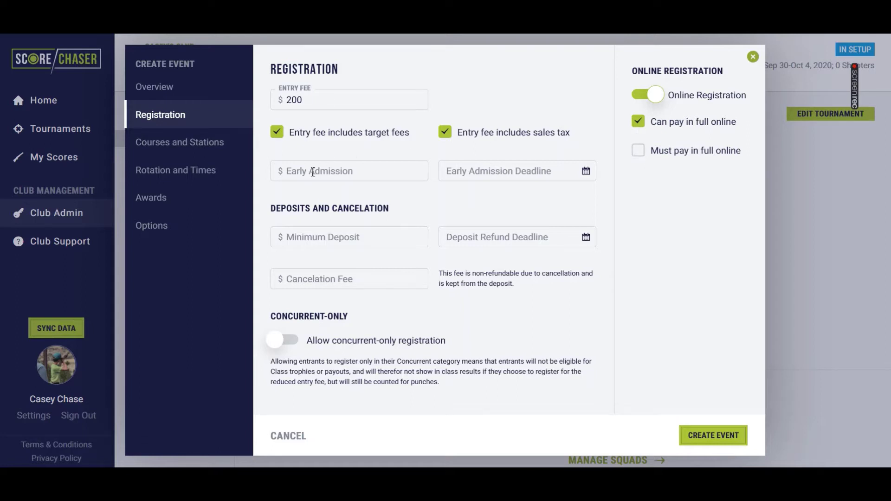
Name the first course Red and give it 100 targets, a 180-minute duration and 10 stations.
left_click(188, 141)
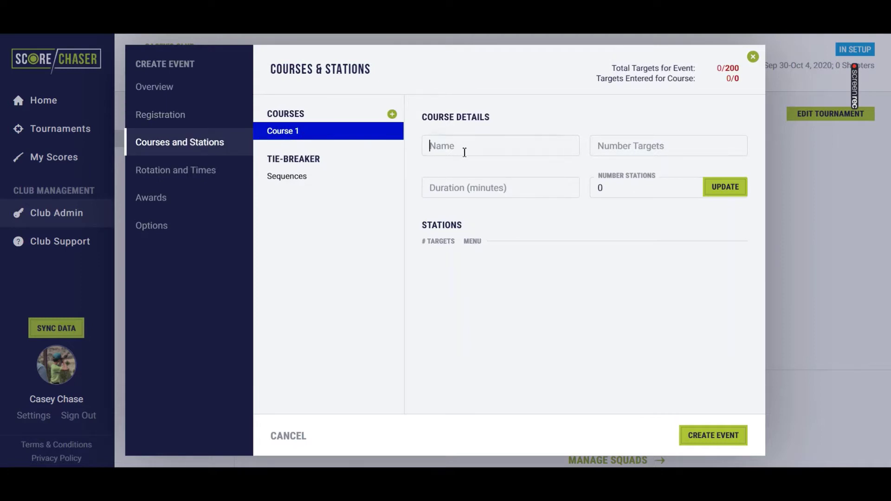
type("Red")
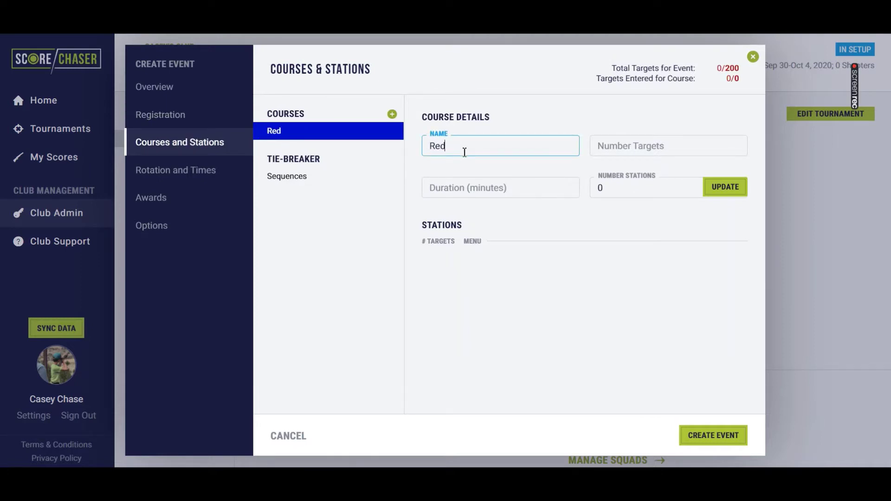
key("Tab")
type("100")
key("Tab")
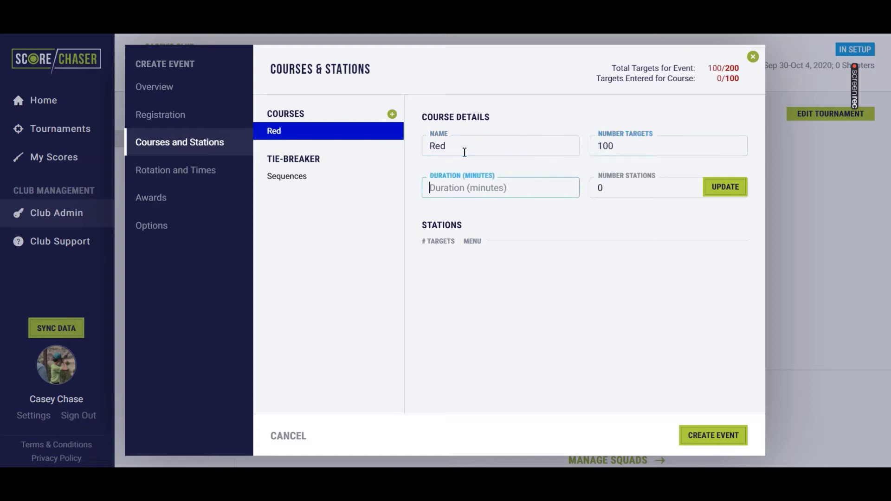
type("180")
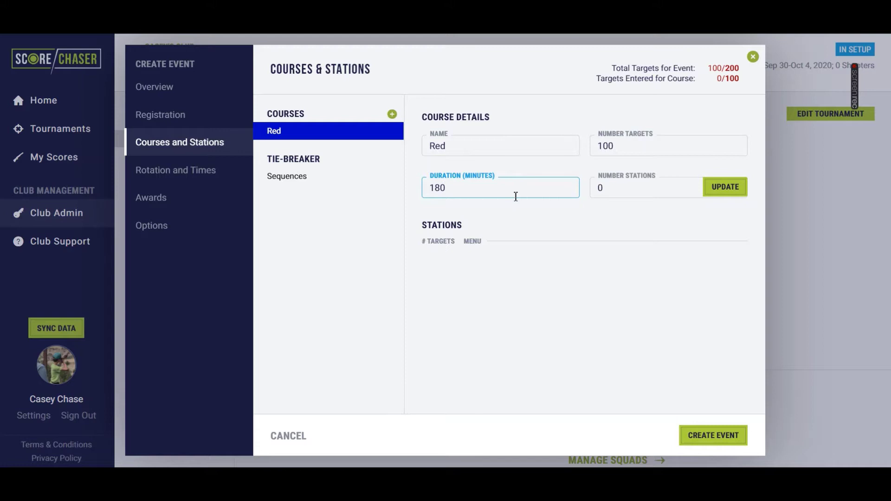
key("Tab")
type("10")
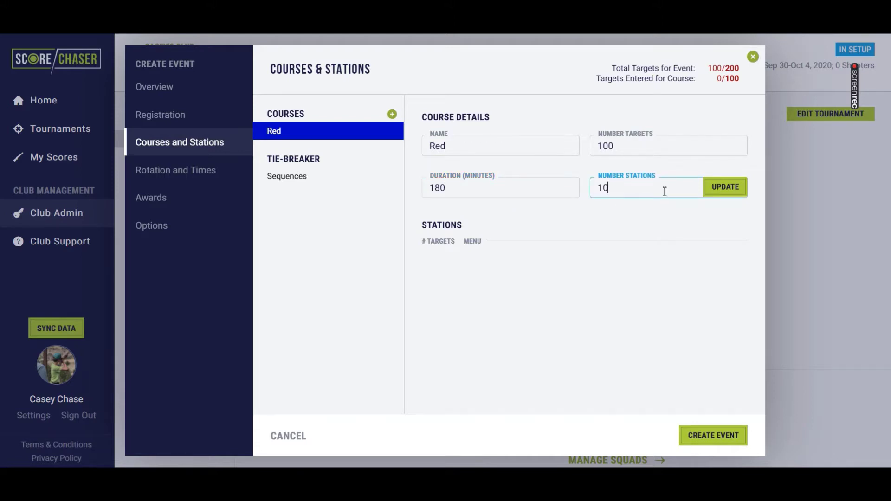
left_click(726, 188)
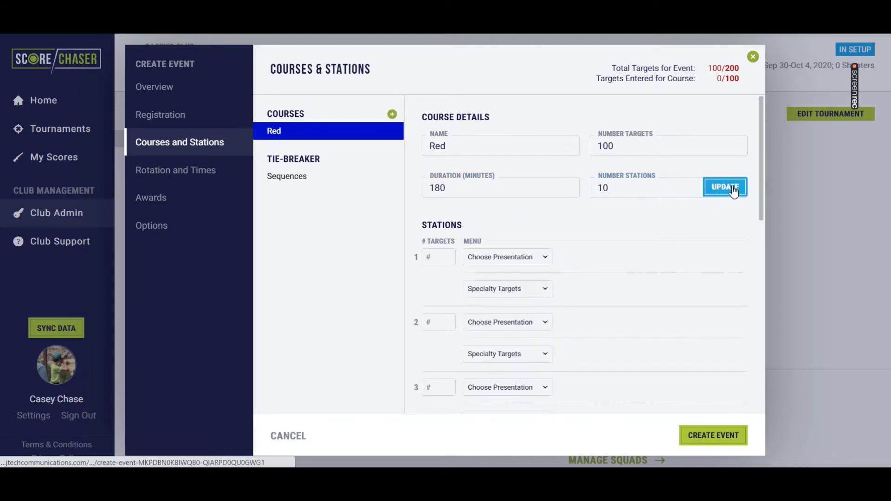
Assign 10 targets to each of the Red course's ten stations.
left_click(446, 256)
type("10")
key("Tab")
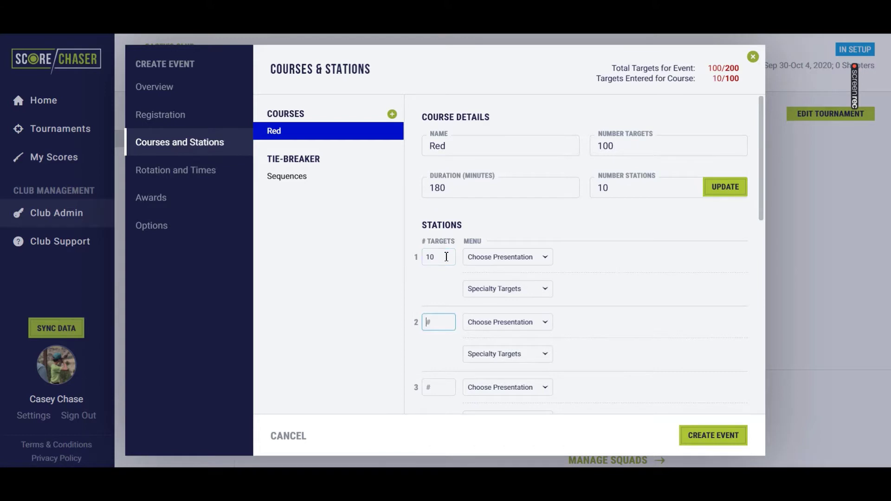
type("10")
key("Tab")
type("10")
key("Tab")
type("10")
key("Tab")
type("10")
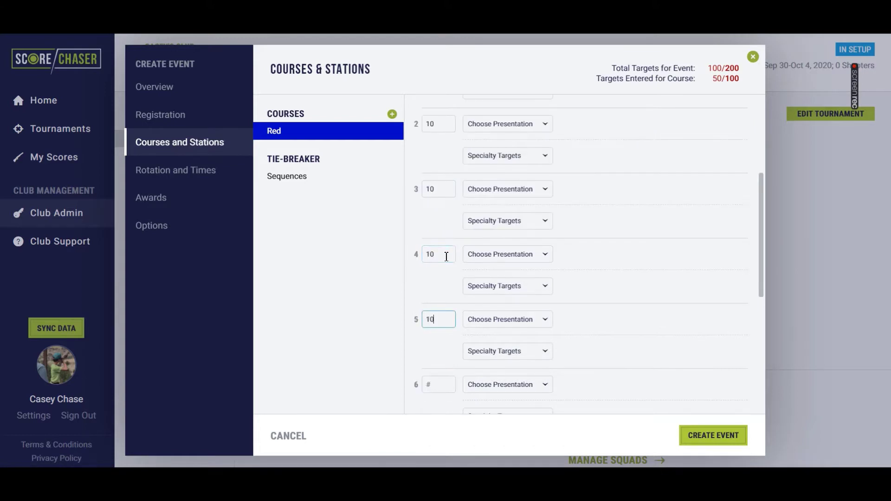
key("Tab")
key("1")
key("0")
key("Tab")
type("10")
key("Tab")
type("10")
key("Tab")
type("10")
key("Tab")
type("10")
scroll(446, 257, "up", 10)
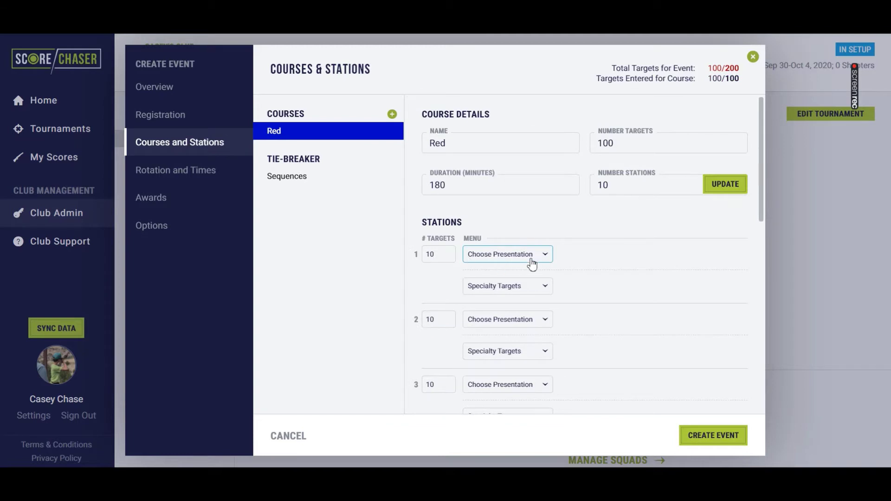
Add a second course named Blue with 100 targets, a 180-minute duration and 10 stations.
left_click(392, 115)
left_click(459, 147)
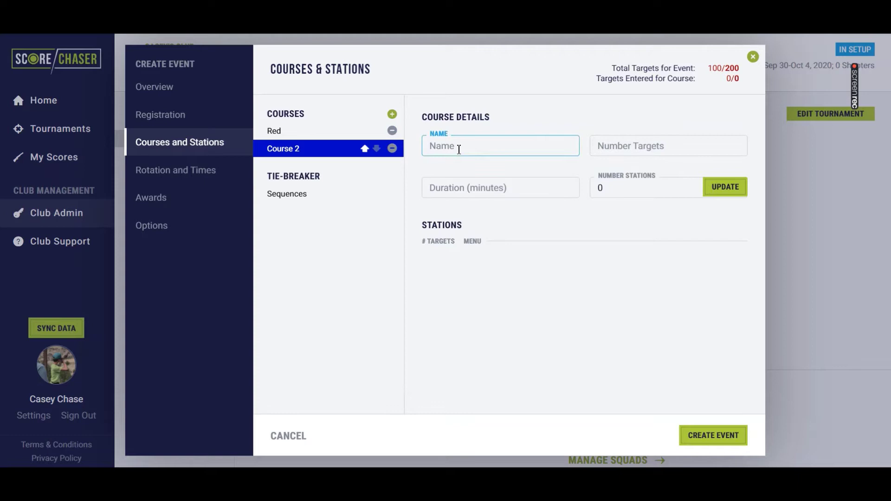
type("Blue")
key("Tab")
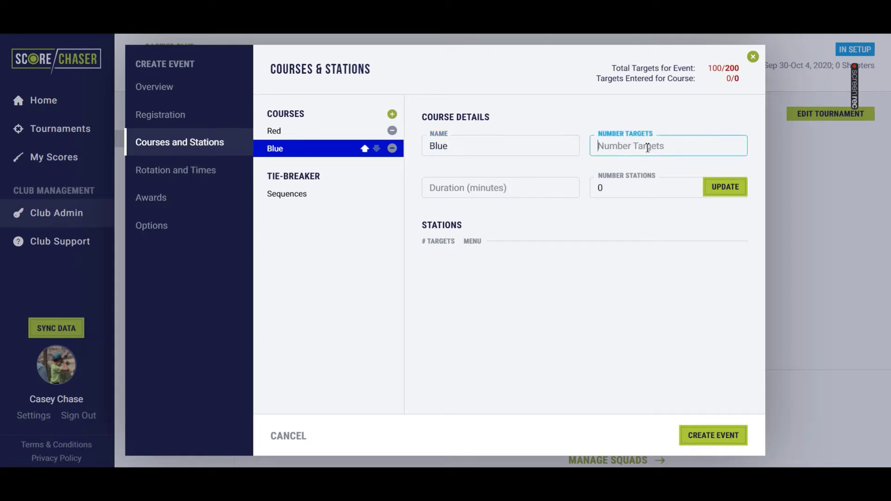
type("100")
key("Tab")
type("18")
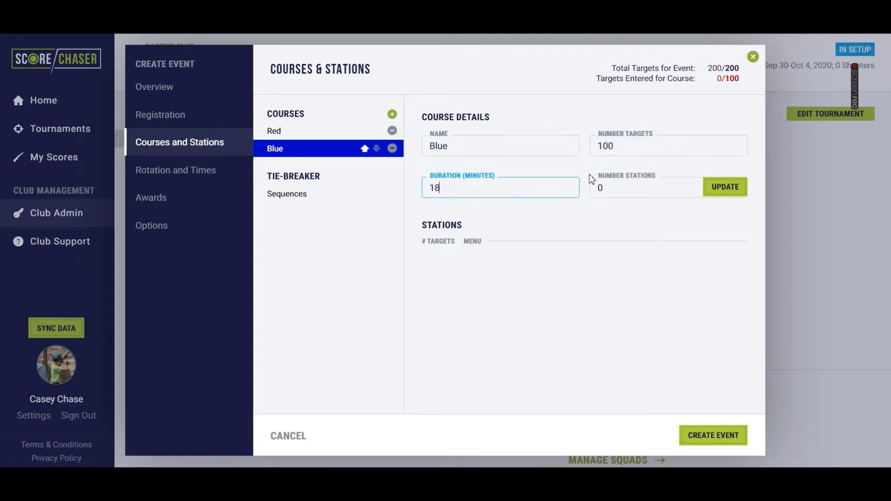
type("0")
key("Tab")
type("10")
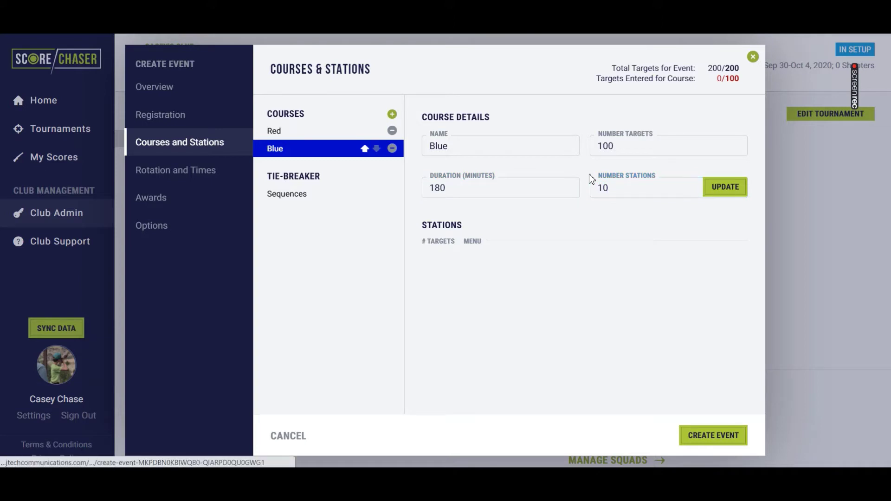
left_click(738, 186)
Assign 10 targets to each of the Blue course's ten stations.
left_click(436, 257)
type("10")
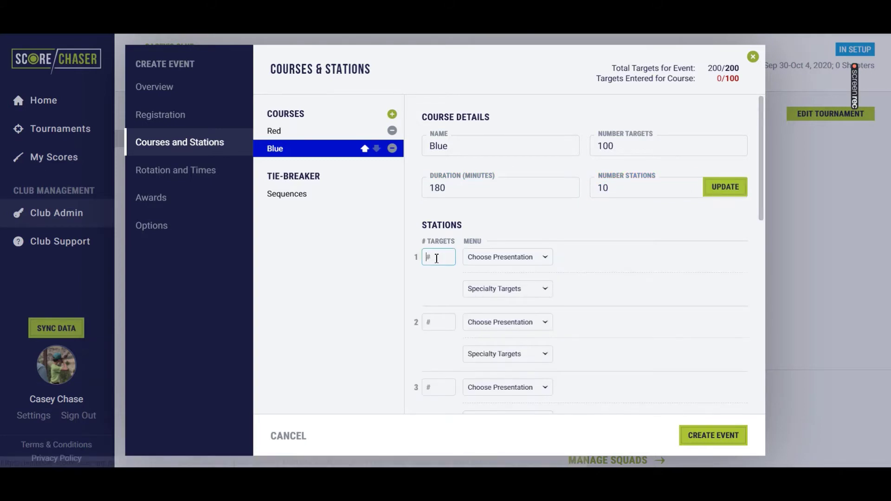
key("Tab")
type("10")
key("Tab")
type("10")
key("Tab")
type("10")
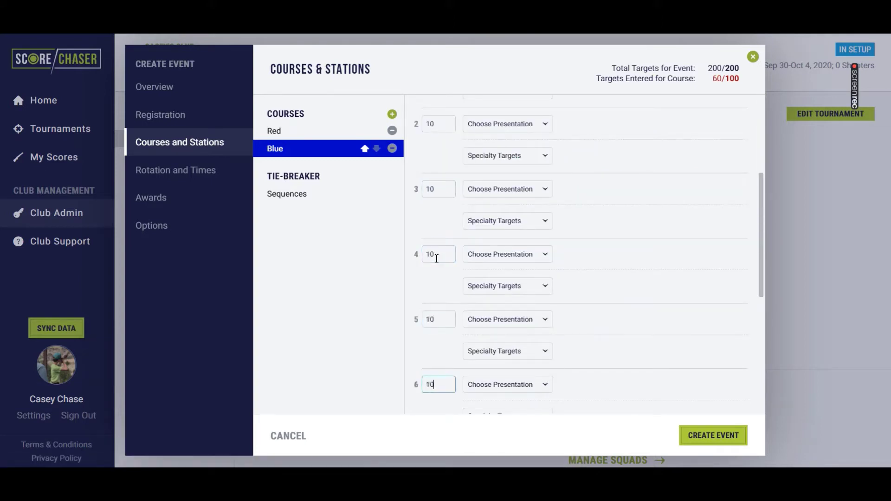
type("10\t10\t10\t10\t10\t10")
key("Tab")
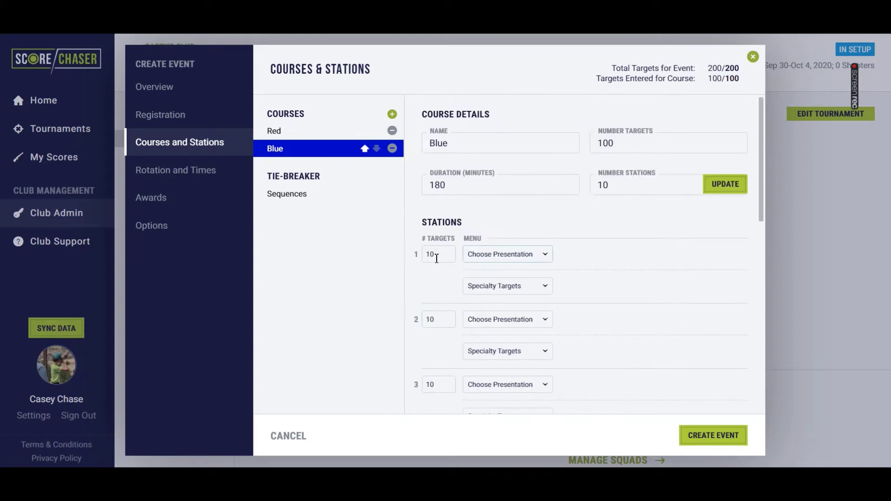
Open the tie-breaker sequences, try Red S1, Blue S7 and Red S3 as the order, and clear the selection.
left_click(285, 201)
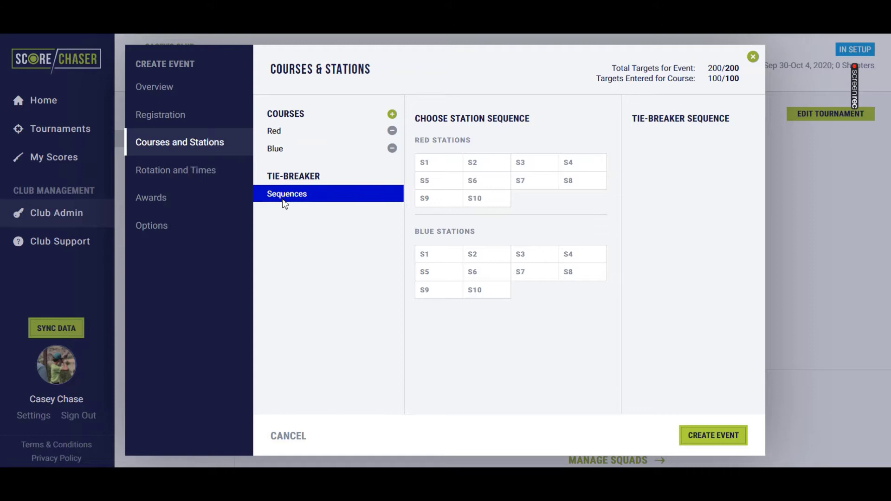
left_click(457, 168)
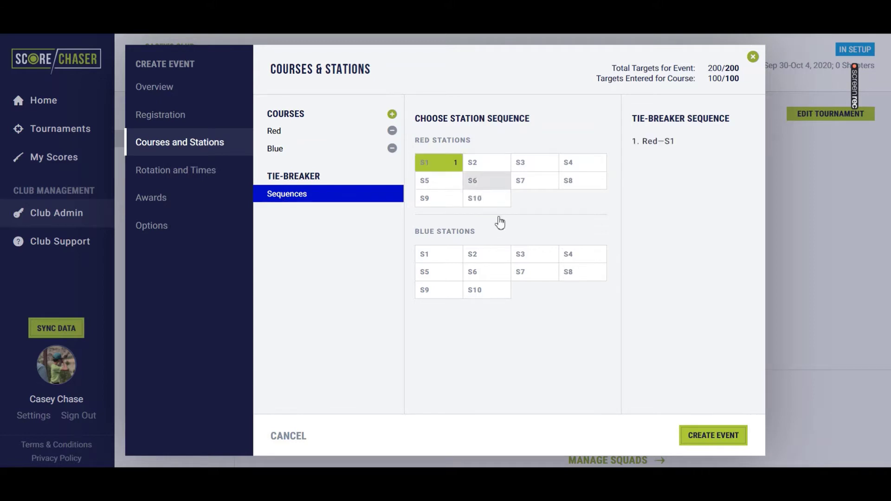
left_click(540, 276)
left_click(540, 168)
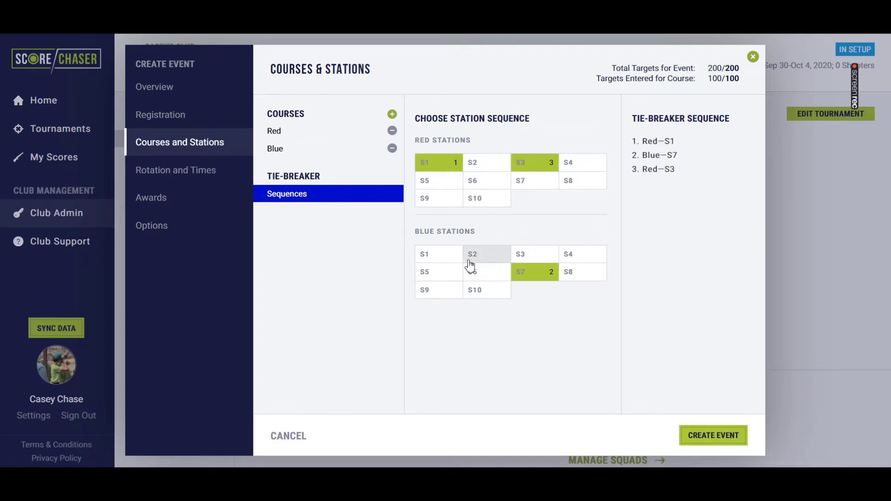
left_click(446, 274)
left_click(447, 278)
left_click(538, 164)
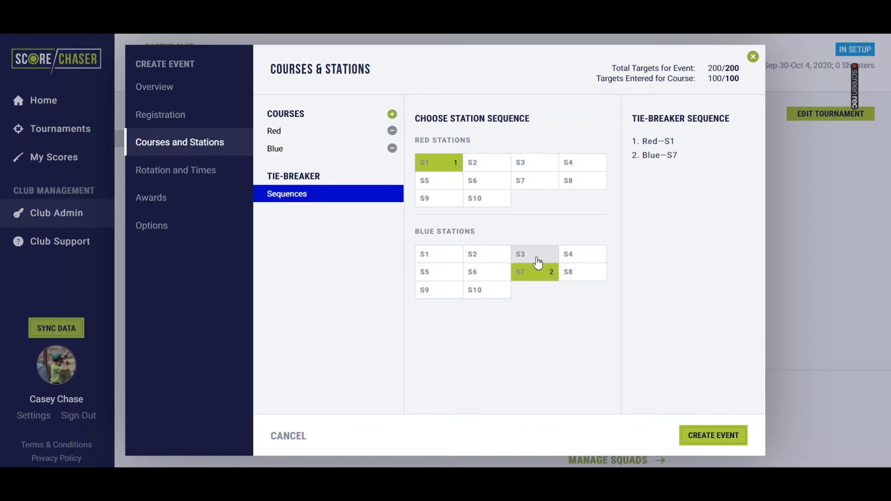
left_click(536, 272)
left_click(447, 165)
Set the tie-breaker sequence to Blue S8, Blue S6, Blue S2, Red S6, Red S3, Red S4 and Red S8.
left_click(579, 274)
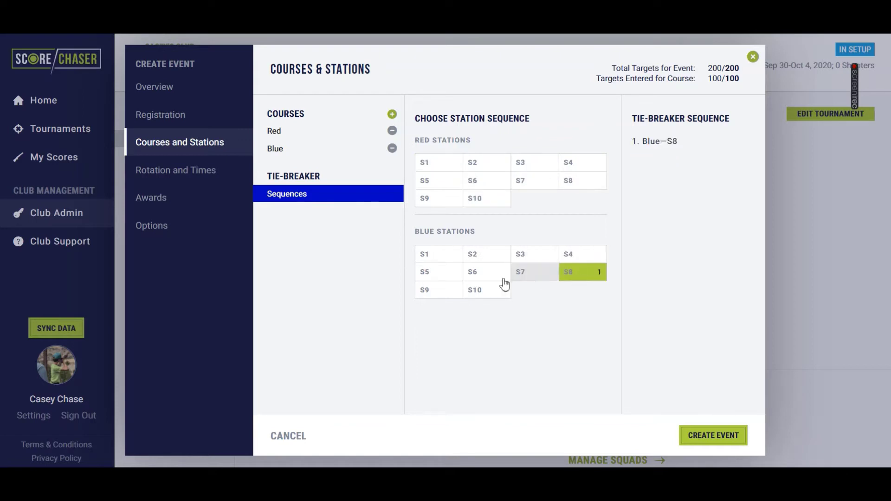
left_click(494, 275)
left_click(495, 255)
left_click(501, 188)
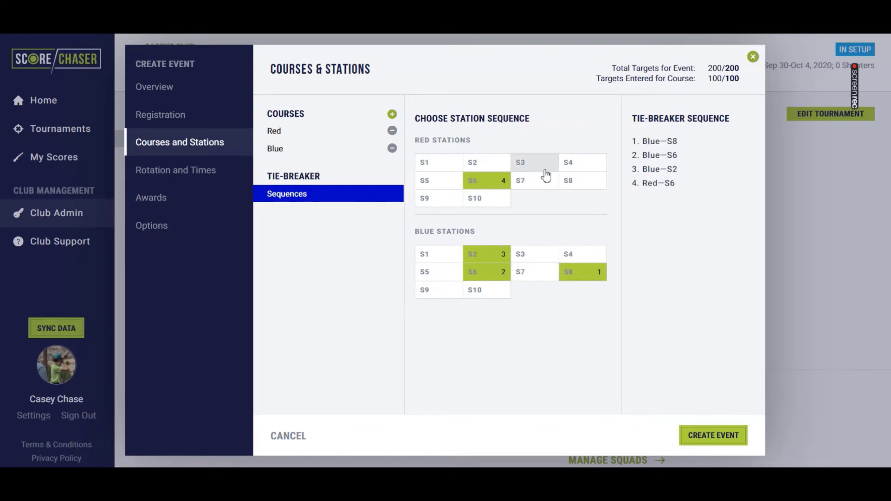
left_click(545, 170)
left_click(598, 163)
left_click(592, 180)
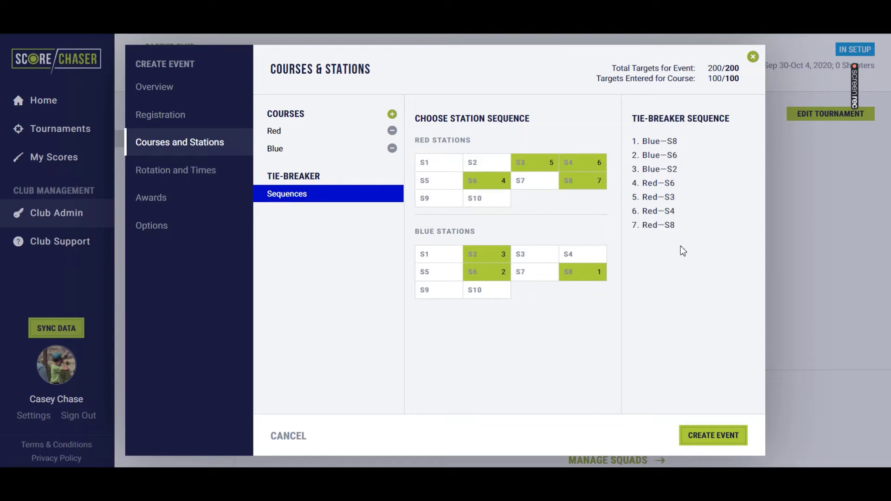
Configure the squad rotations to start on any course, with a squad size of 5 and B squads allowed.
left_click(172, 174)
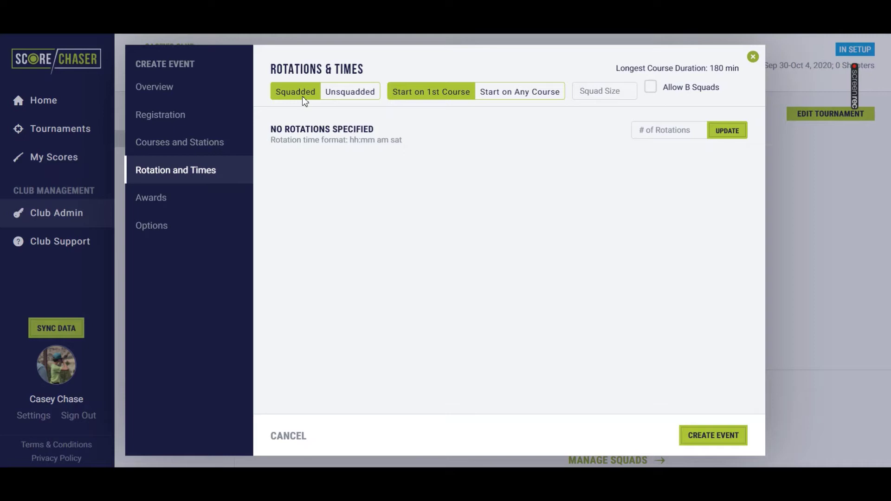
left_click(513, 94)
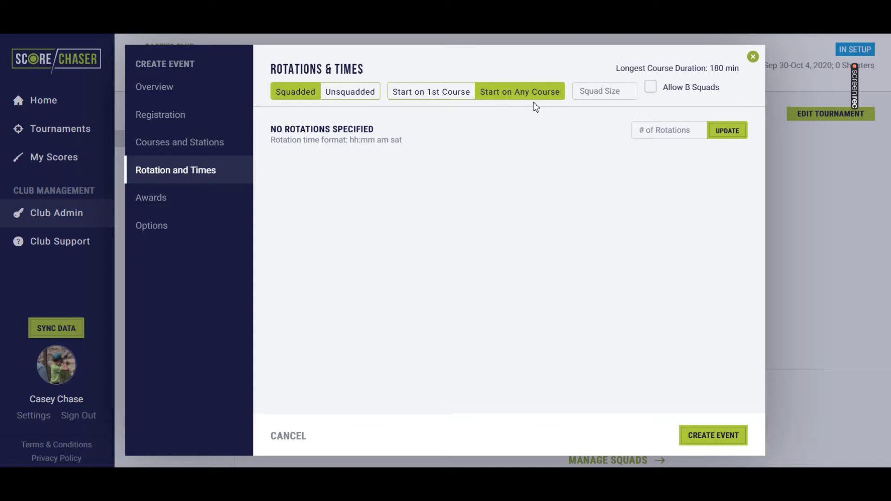
left_click(604, 97)
type("5")
key("Tab")
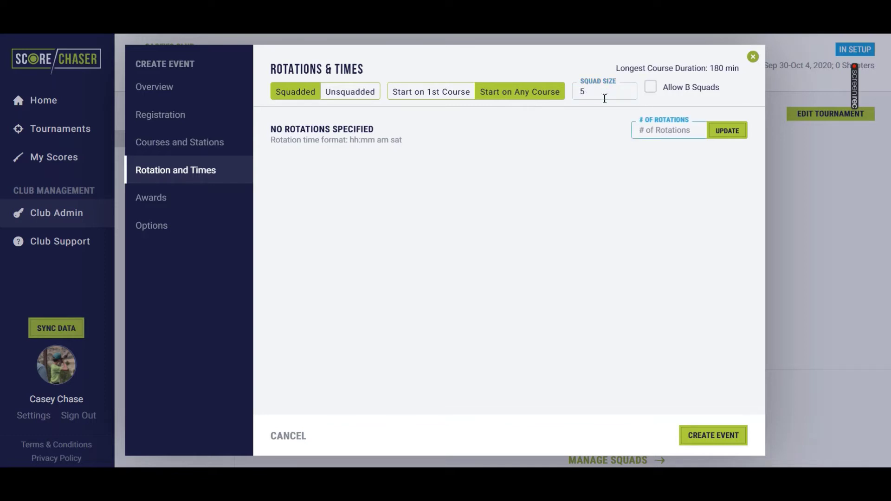
left_click(650, 88)
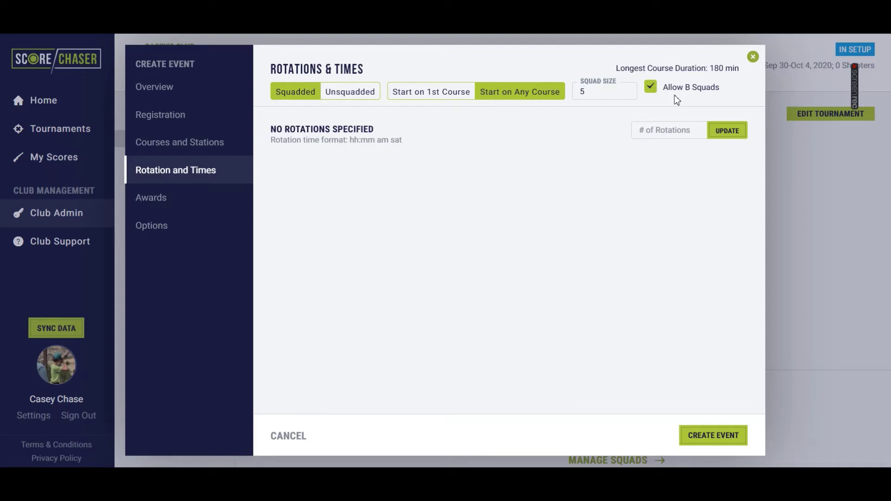
Add 2 squad rotations with 180 slots each.
left_click(654, 129)
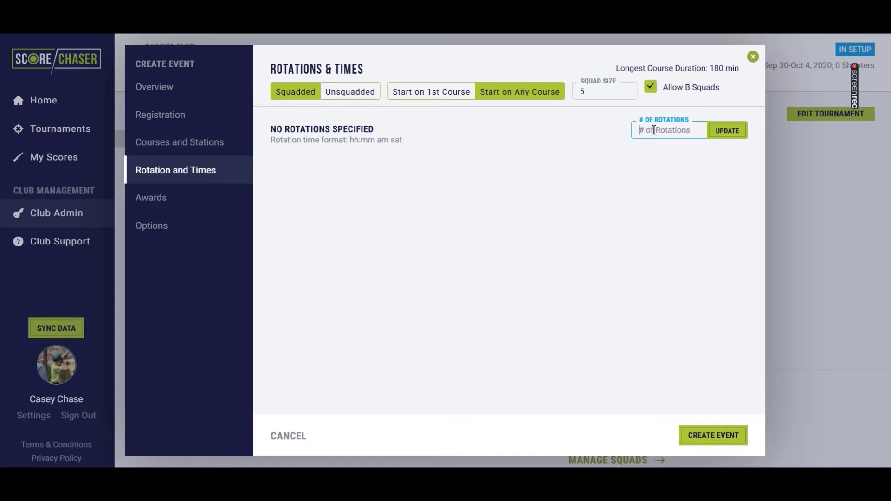
type("2")
left_click(727, 131)
left_click(293, 177)
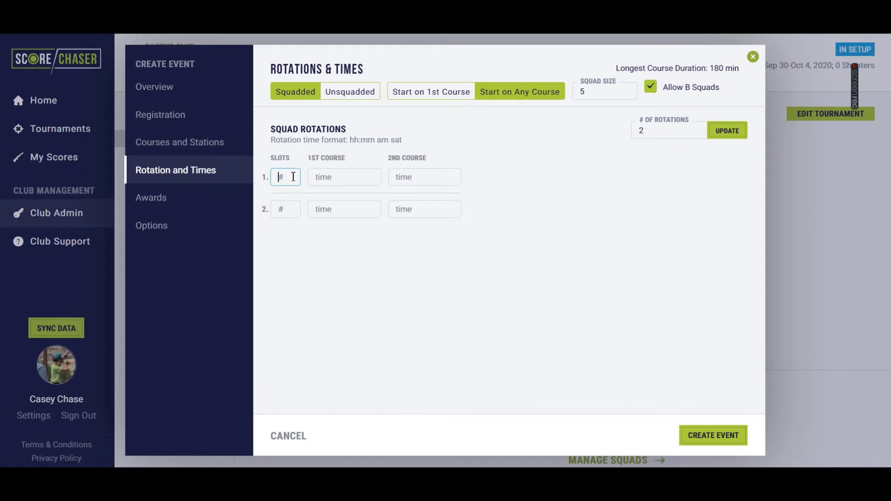
type("180")
key("Tab")
type("180")
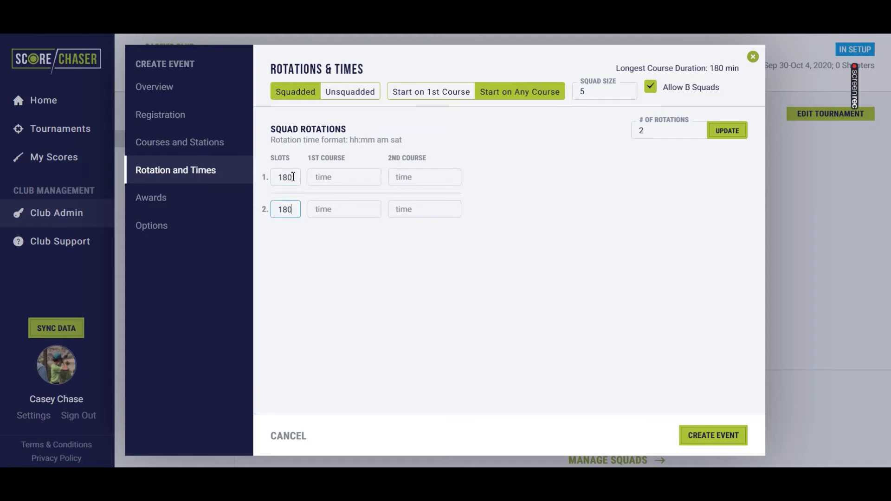
Set the first-course times to 9:00 am sat for rotation 1 and 12:00 pm sat for rotation 2.
left_click(297, 177)
left_click(311, 175)
type("9")
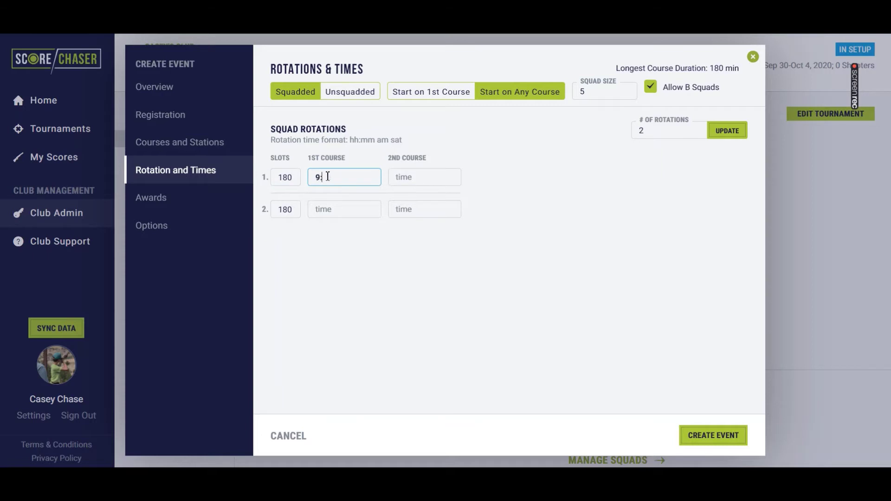
type(":00 am sat")
key("Tab")
type("12")
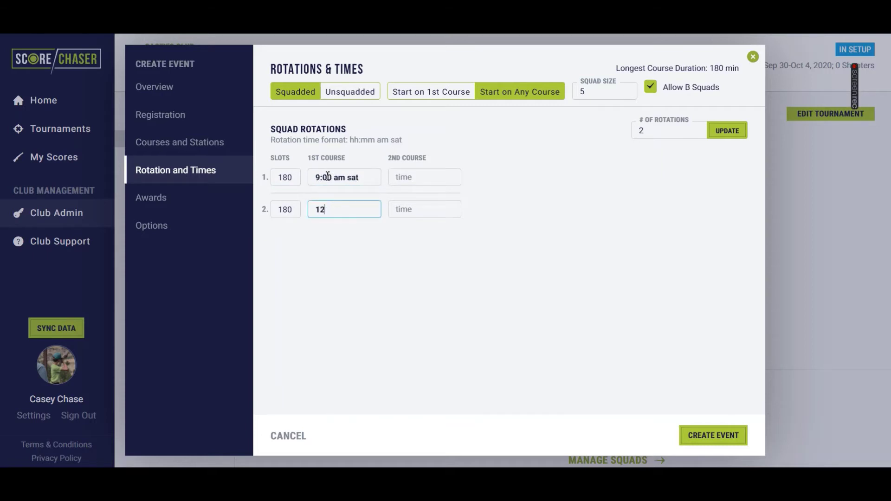
type(":00 pm sat")
key("Tab")
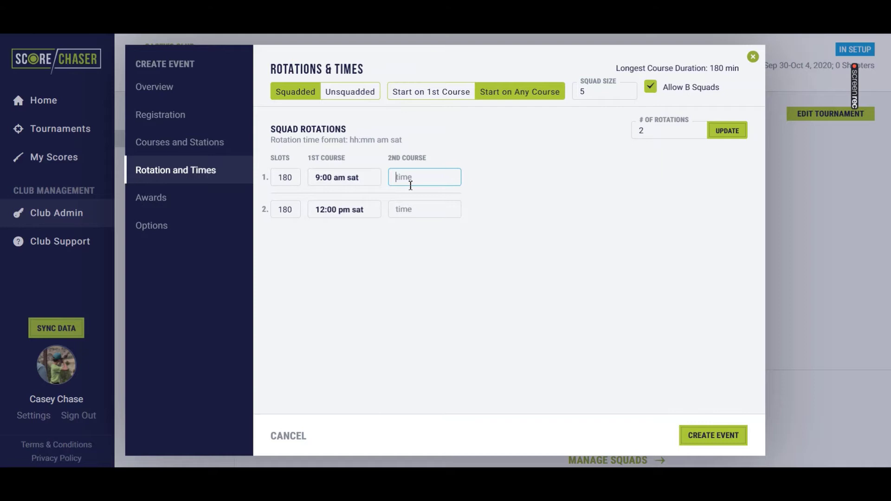
Set the second-course times to 12:00 pm sun for rotation 1 and 9:00 am sun for rotation 2, and create the event.
type("12:00 pm sun")
key("Tab")
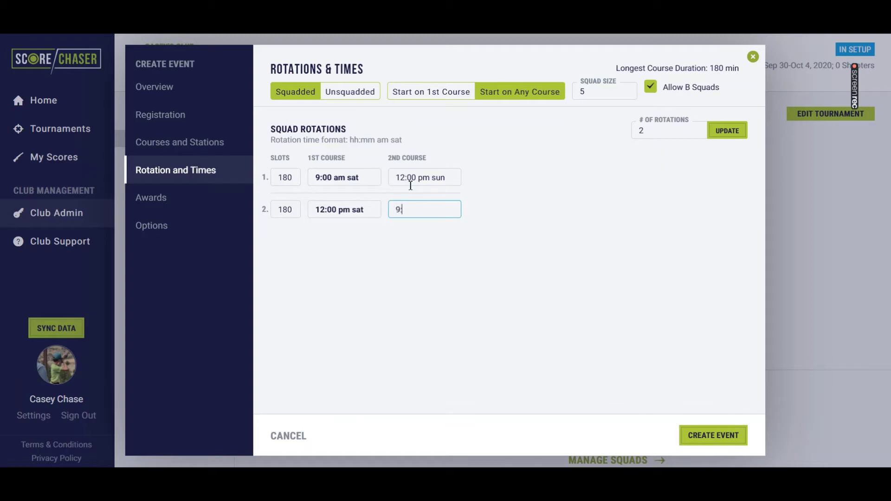
type("9:00 am sun")
key("Tab")
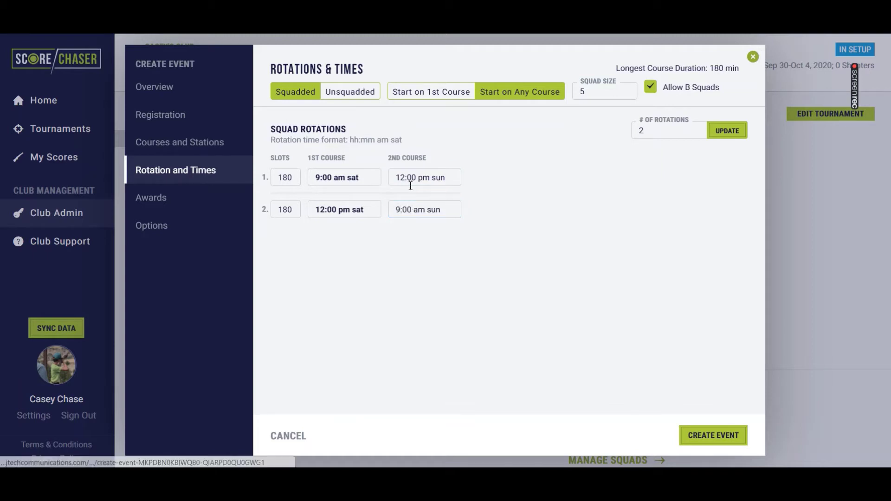
left_click(713, 435)
Enable the trophy and shootoff for HOA and RU in the Overall category's out-of-class awards.
left_click(179, 195)
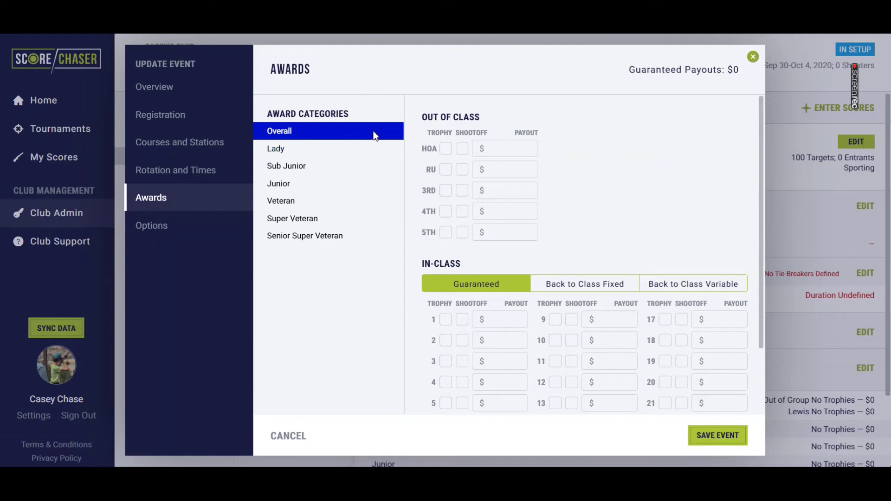
left_click(446, 149)
left_click(462, 147)
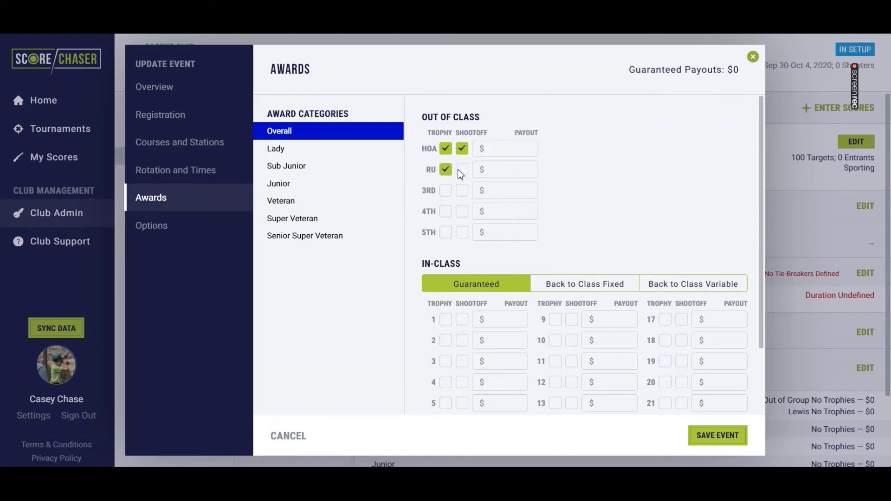
left_click(511, 149)
Set the Overall in-class awards to Back to Class Fixed, with 3 places to pay and a $20 payout per shooter.
left_click(563, 288)
scroll(564, 288, "down", 1)
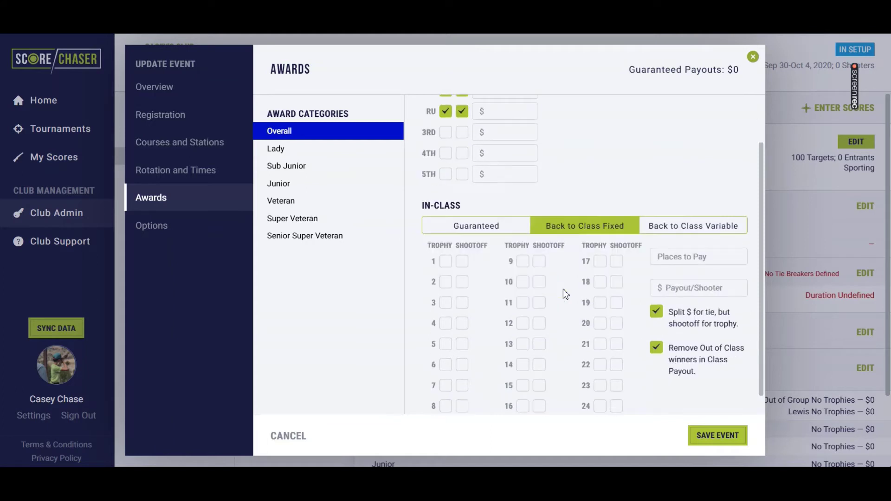
left_click(682, 227)
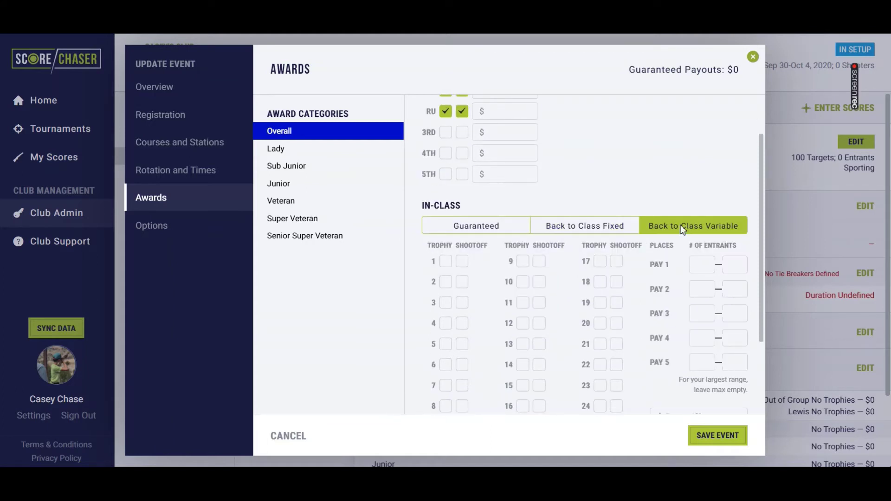
left_click(597, 226)
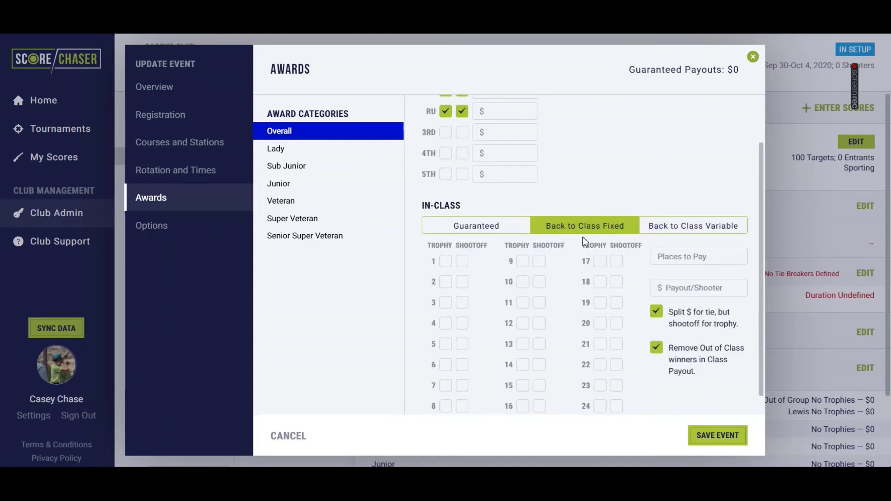
left_click(673, 262)
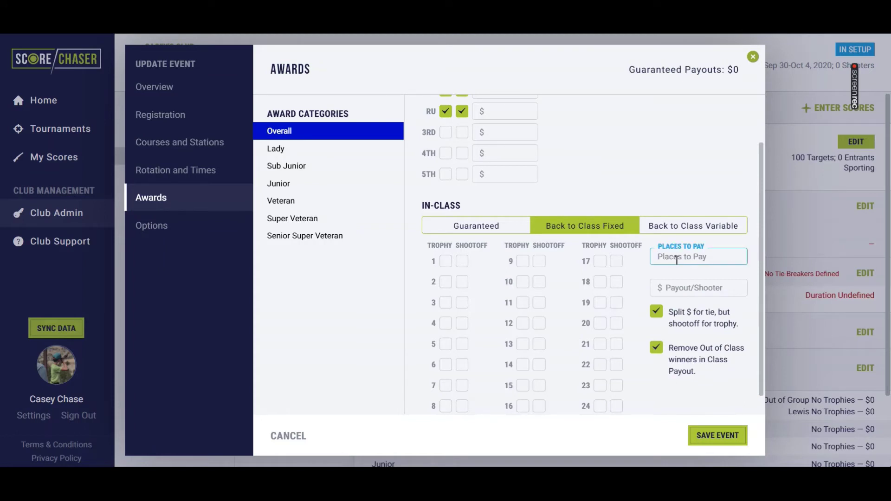
type("3")
key("Tab")
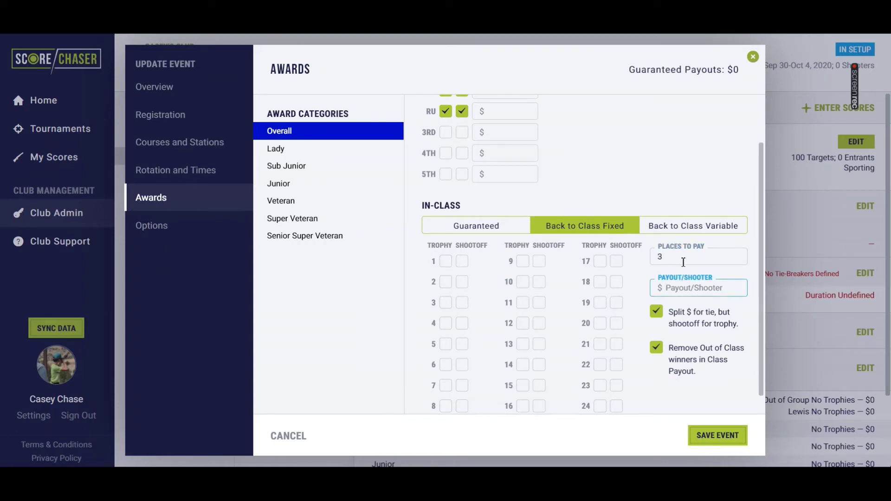
type("1.20")
Switch the in-class awards to Back to Class Variable, paying 1 place for 1–5 entrants, 2 for 6–10 and 3 from 11 up.
left_click(700, 227)
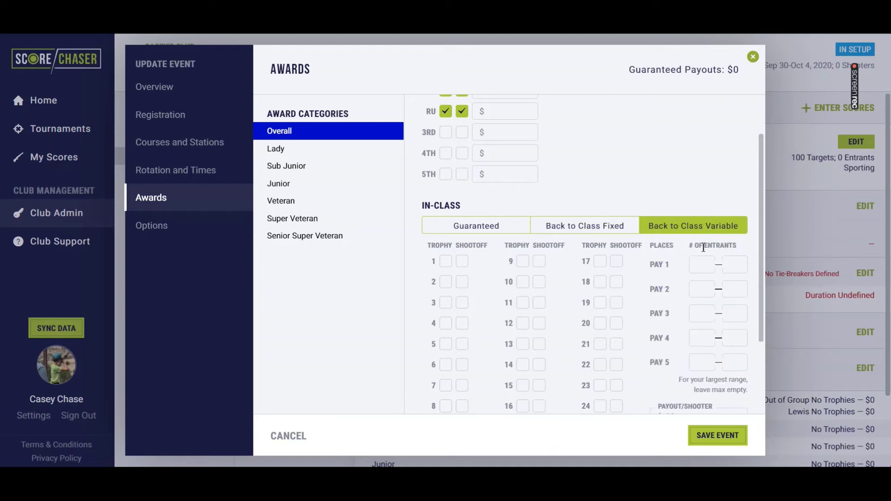
left_click(702, 263)
type("1")
key("Tab")
type("5")
key("Tab")
type("6")
key("Tab")
type("10")
key("Tab")
type("11")
left_click(741, 316)
scroll(526, 248, "down", 2)
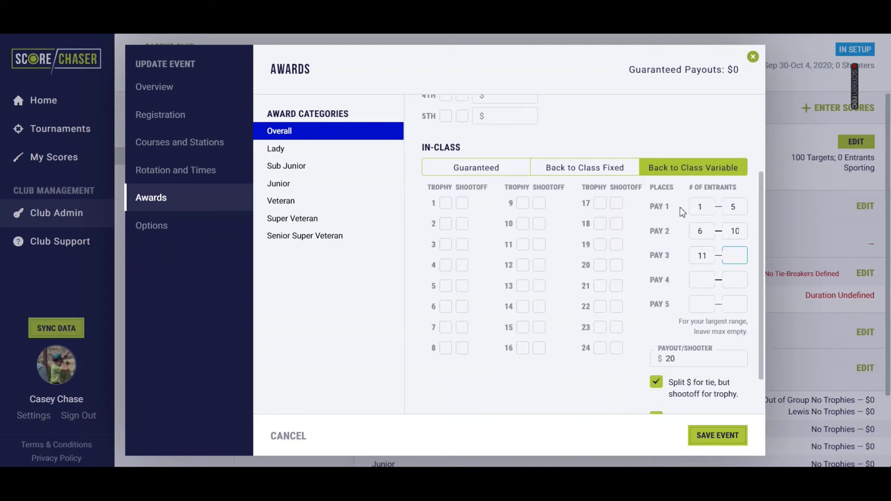
Enable in-class trophies for places 1 to 3 in the Overall category, with a shootoff for place 1.
left_click(447, 204)
left_click(446, 223)
left_click(447, 244)
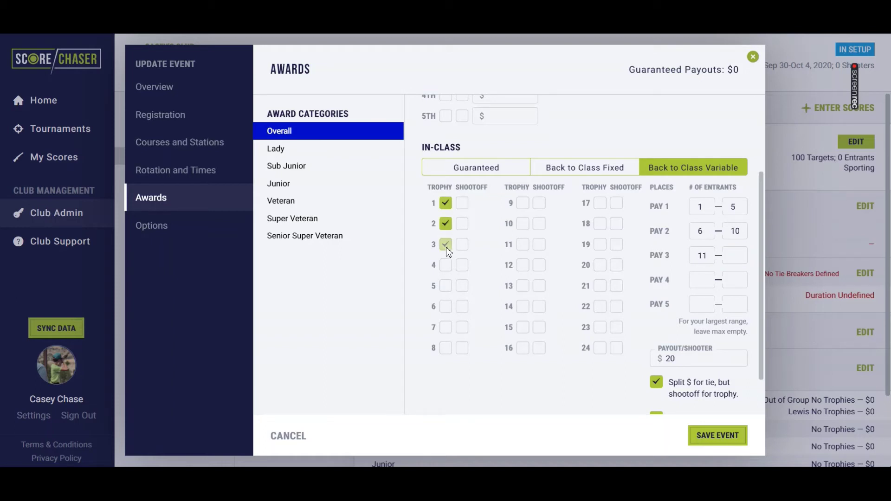
left_click(462, 204)
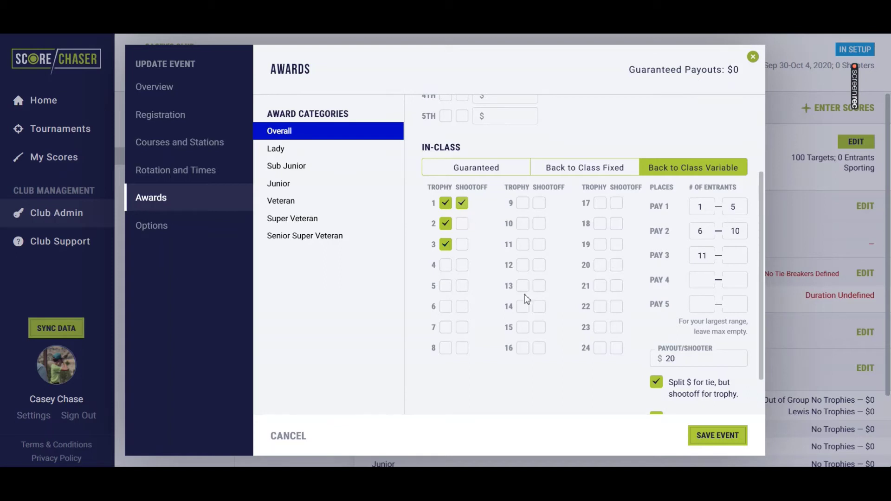
Enable trophies for places 1 and 2 in the Lady category, with a shootoff for place 1.
left_click(284, 149)
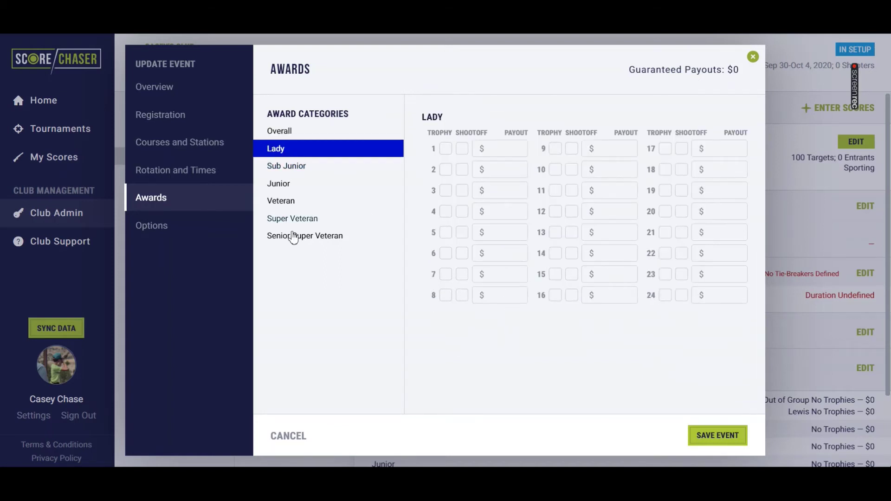
left_click(444, 151)
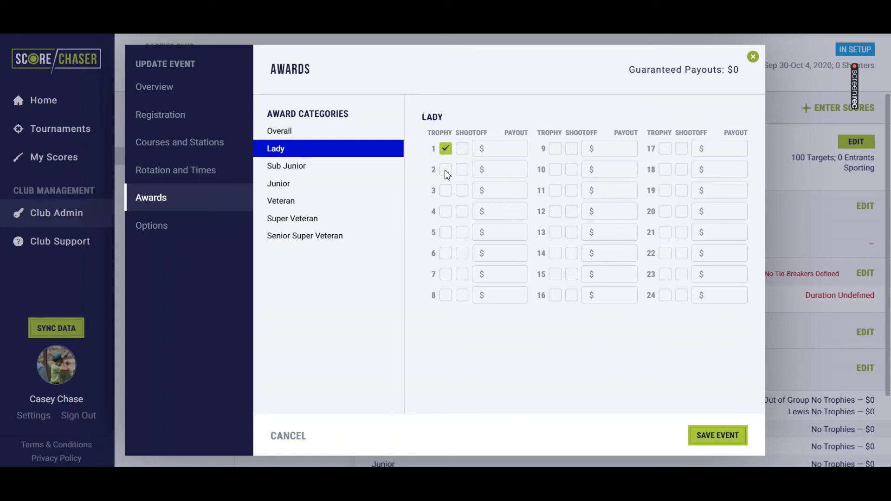
left_click(446, 170)
left_click(465, 153)
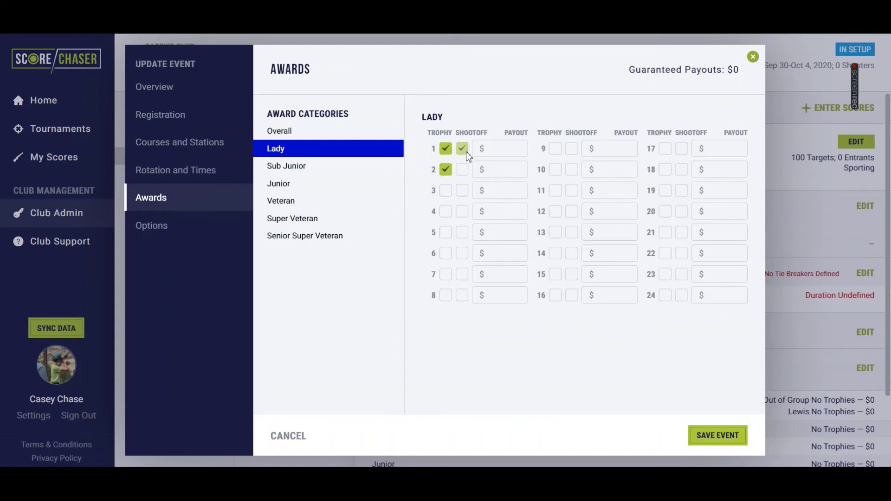
left_click(517, 149)
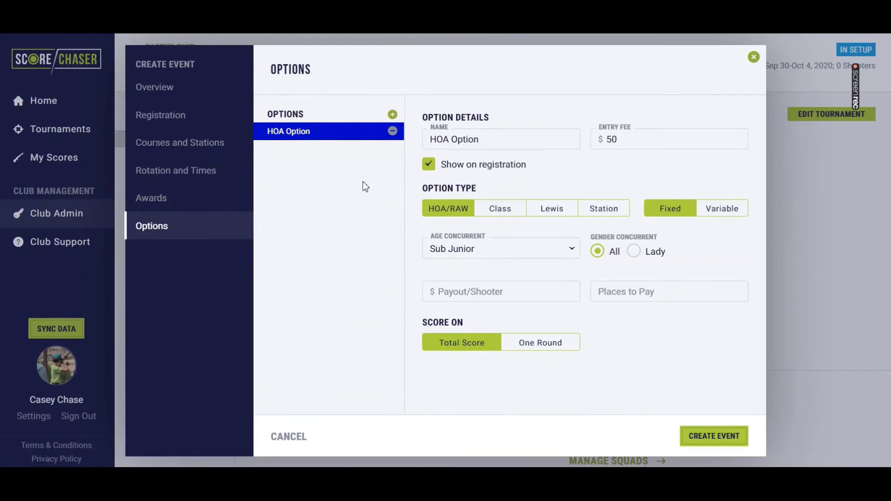
Keep the HOA Option's name and $50 entry fee, and set its age concurrent to All.
left_click(516, 142)
left_click_drag(517, 141, 436, 142)
left_click(679, 142)
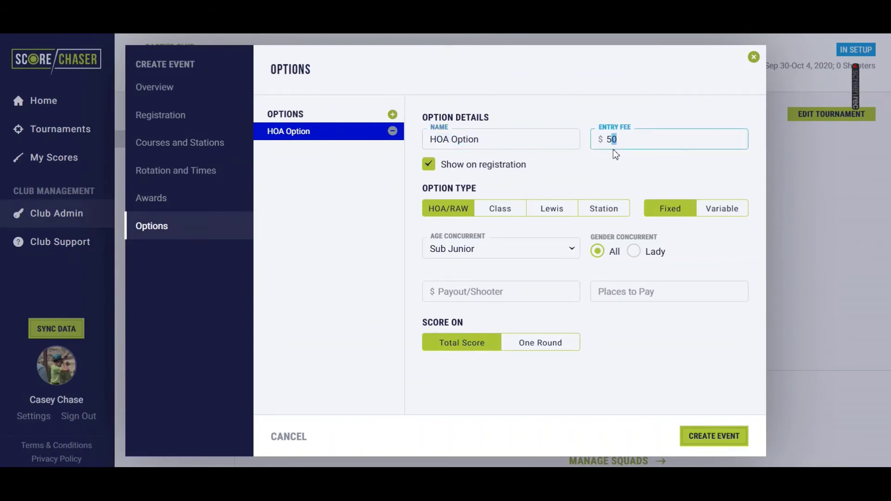
left_click_drag(618, 147, 606, 148)
left_click(497, 255)
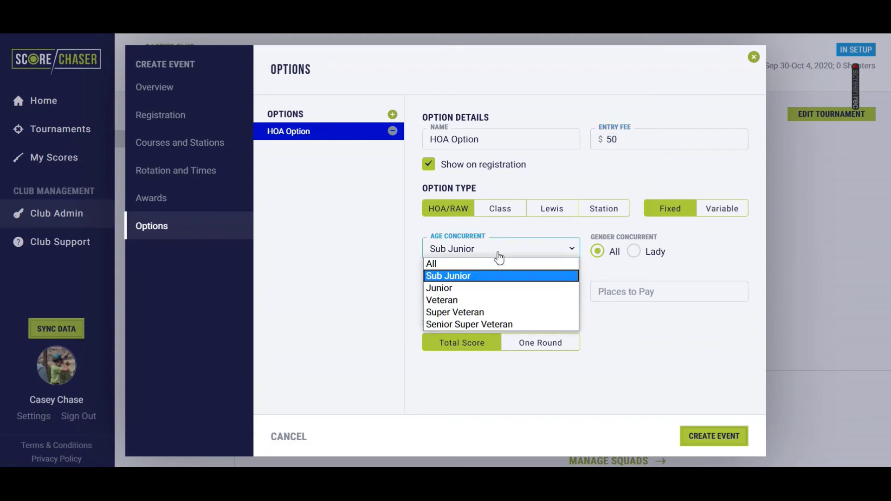
left_click(487, 261)
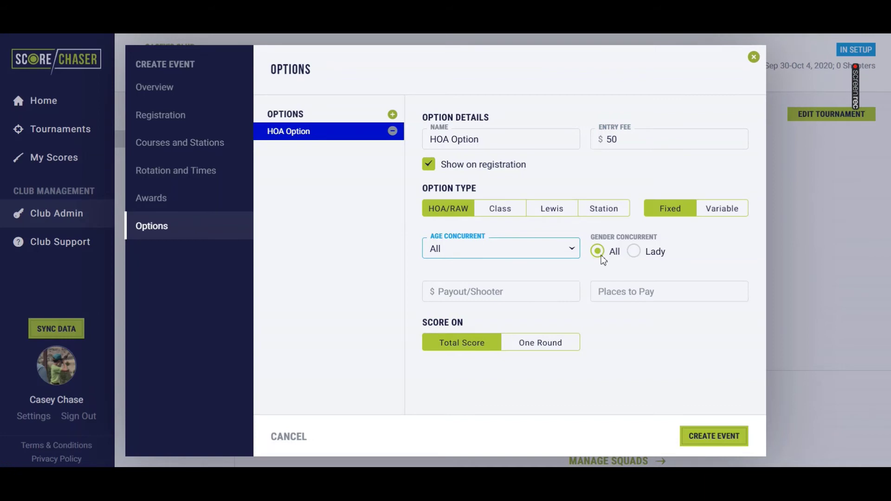
Try another age concurrent and the Variable payout for the HOA Option, restoring All and Fixed.
left_click(500, 254)
left_click(475, 279)
left_click(547, 258)
left_click(517, 260)
left_click(721, 217)
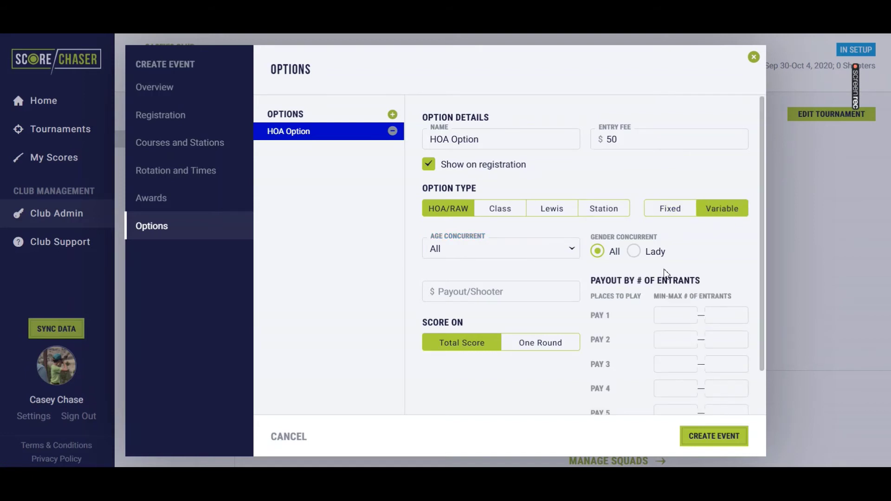
left_click(676, 212)
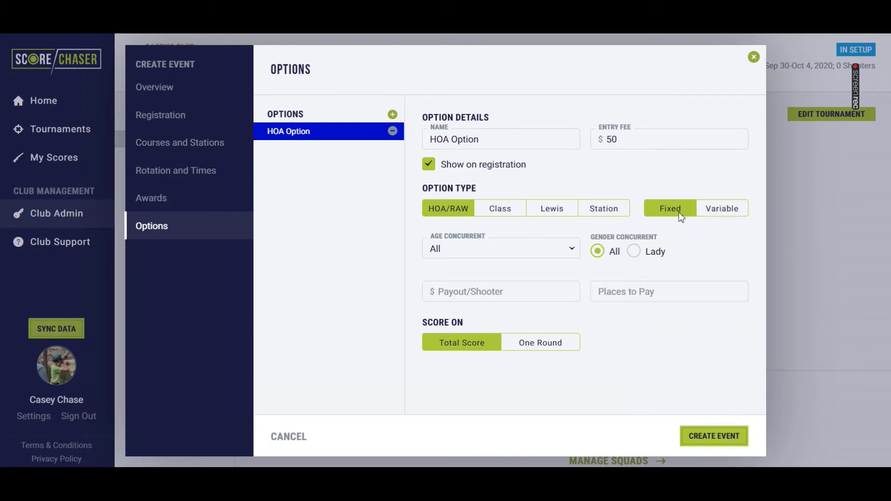
Give the HOA Option a $50 payout per shooter and 1 place to pay.
left_click(472, 291)
type("50")
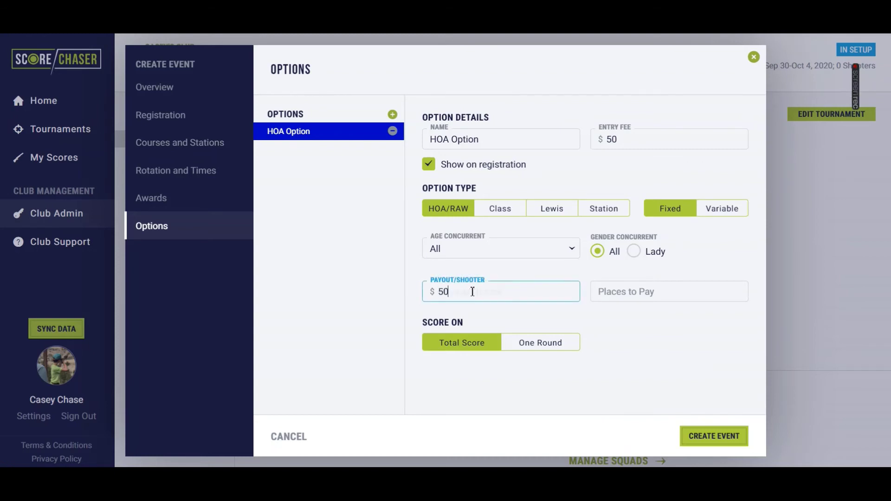
key("Tab")
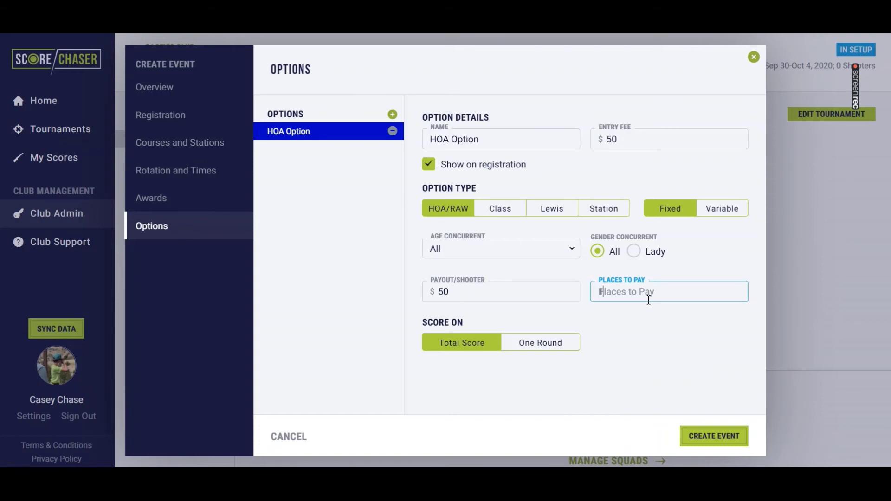
type("1")
Try scoring the HOA Option on one round of the Red course, then return it to Total Score.
left_click(528, 347)
left_click(500, 380)
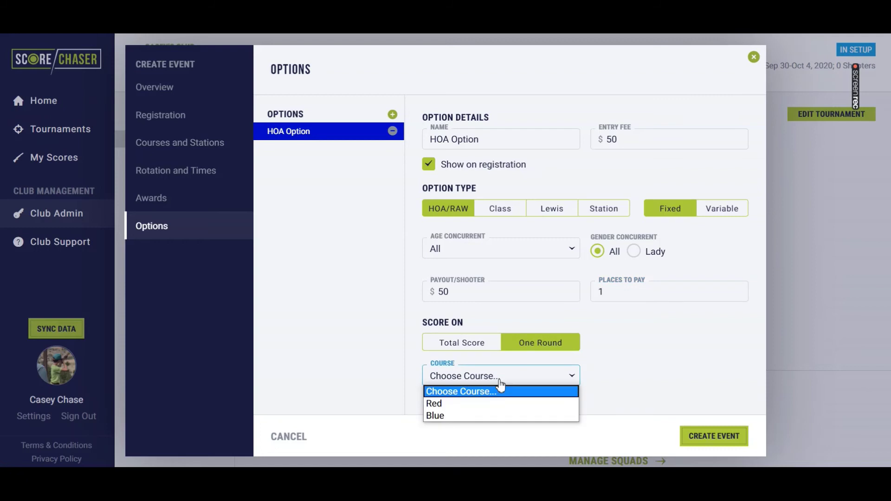
left_click(486, 403)
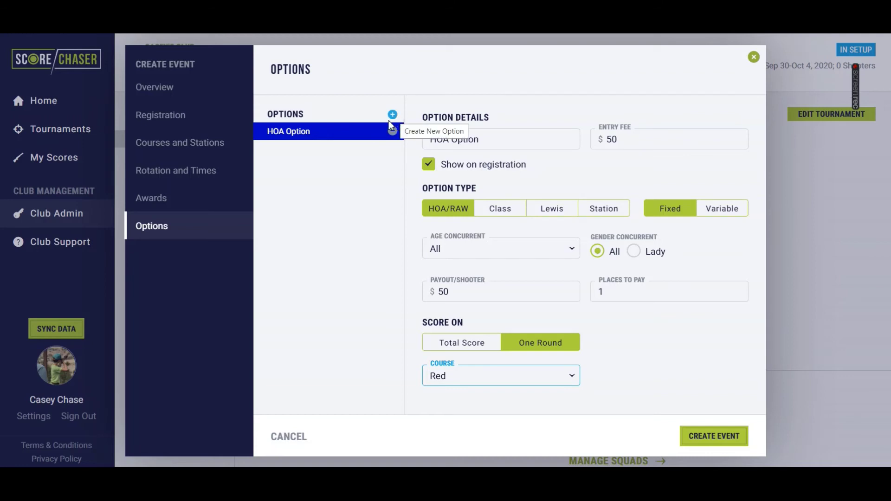
left_click(453, 384)
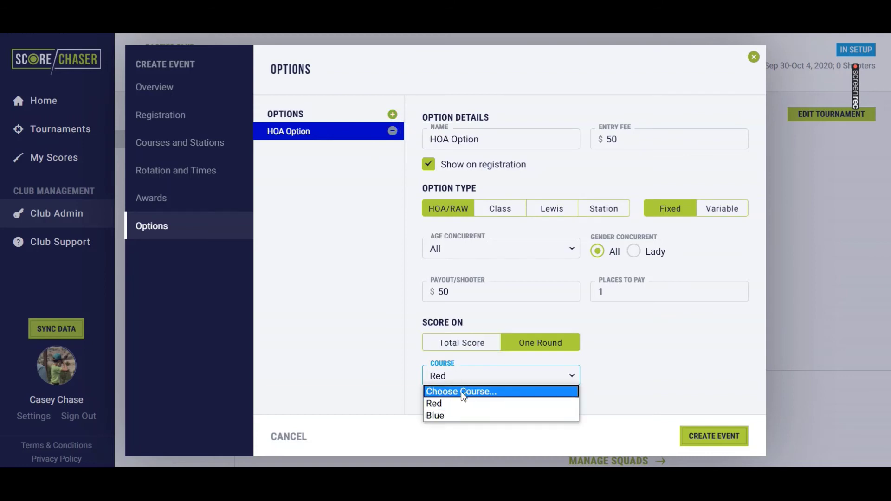
left_click(466, 345)
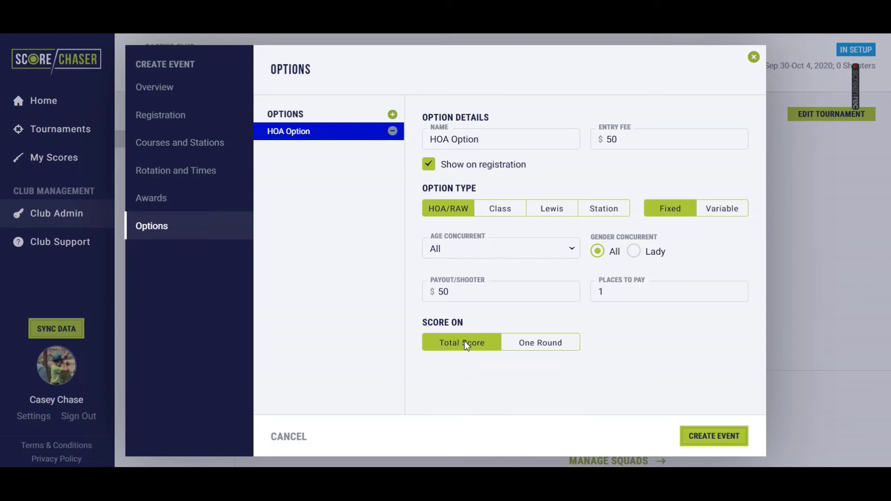
Add a second option named Lewis Option with a $20 entry fee.
left_click(392, 114)
left_click(440, 142)
type("Lew")
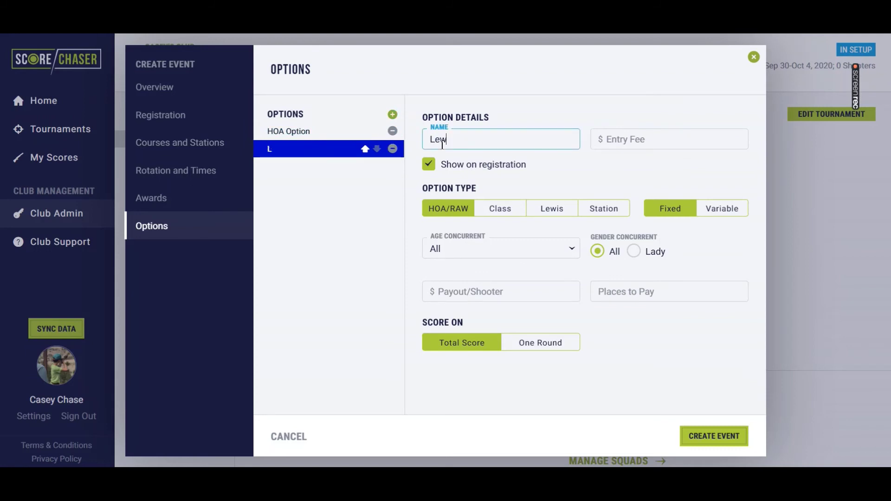
type("is Option")
left_click(671, 147)
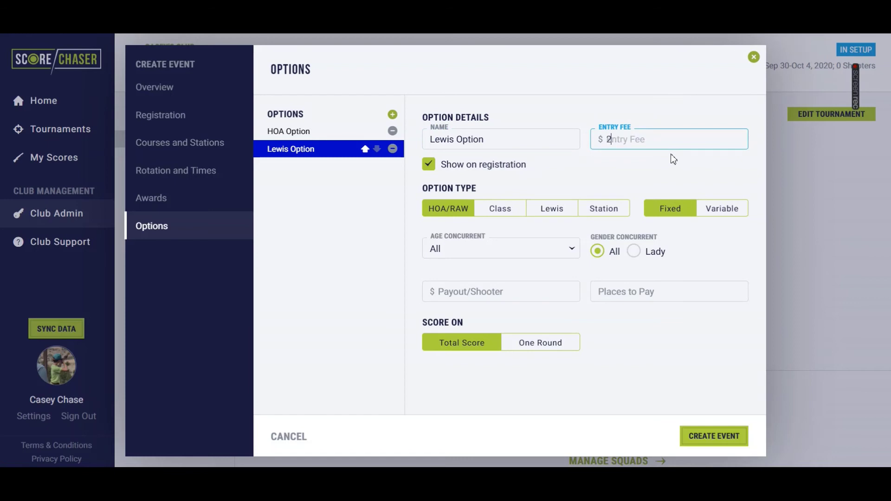
type("20")
key("Tab")
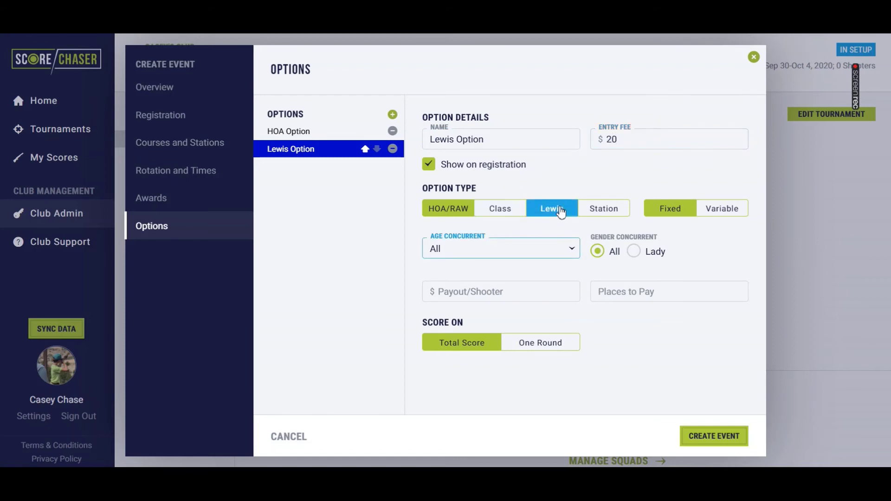
Make the Lewis Option a Lewis type with a $20 payout per shooter.
left_click(560, 208)
left_click(532, 243)
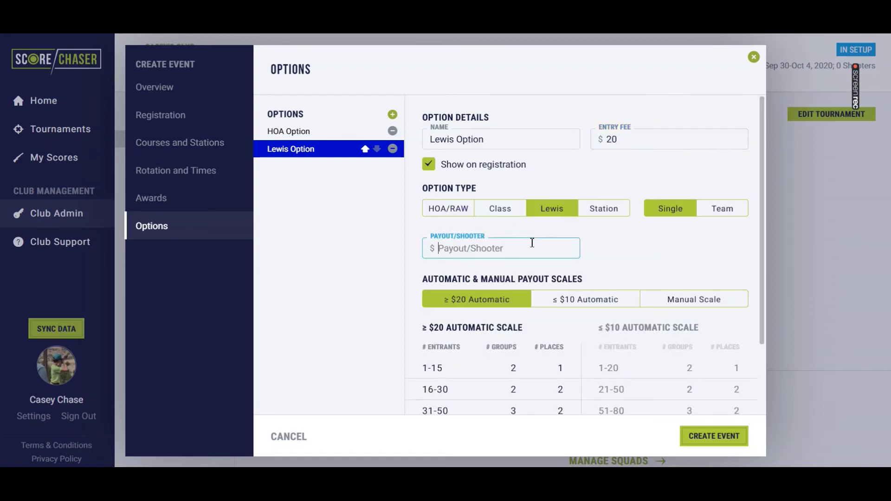
type("20")
key("Tab")
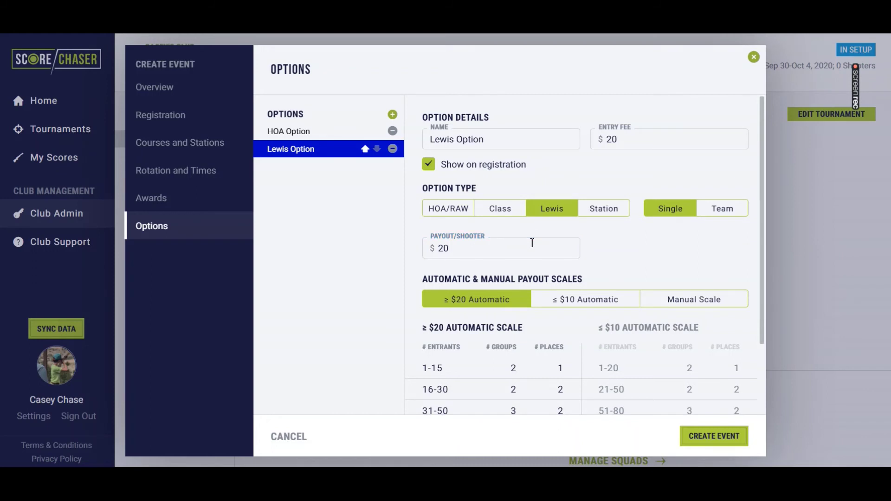
Compare the Lewis Option's Team variant and its automatic and manual payout scales, returning to Single and ≥ $20 Automatic.
scroll(532, 243, "down", 1)
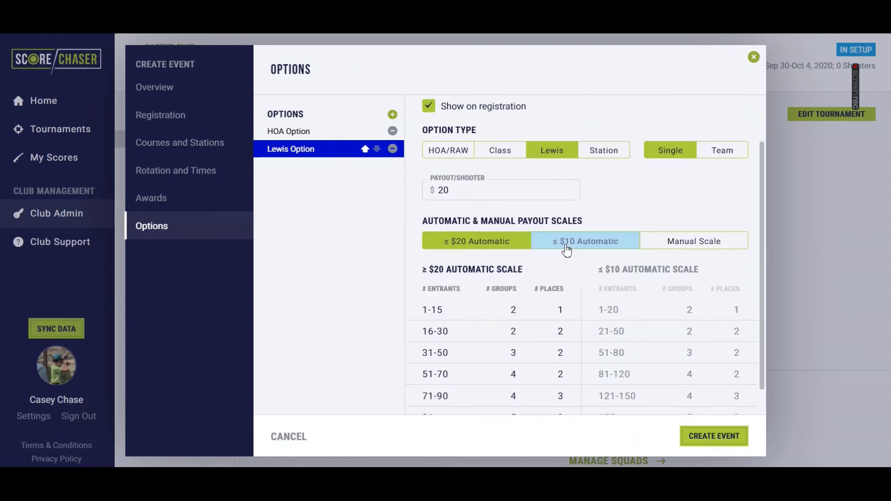
left_click(719, 154)
scroll(559, 221, "down", 1)
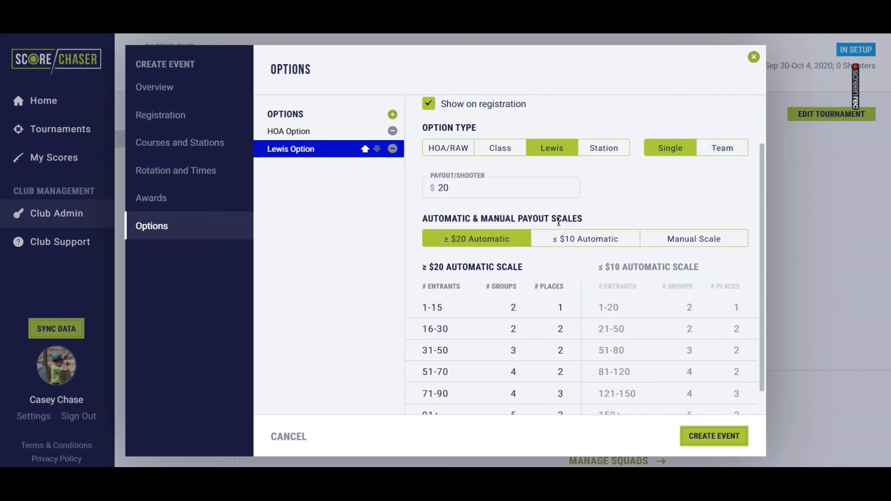
scroll(558, 222, "down", 1)
left_click(543, 213)
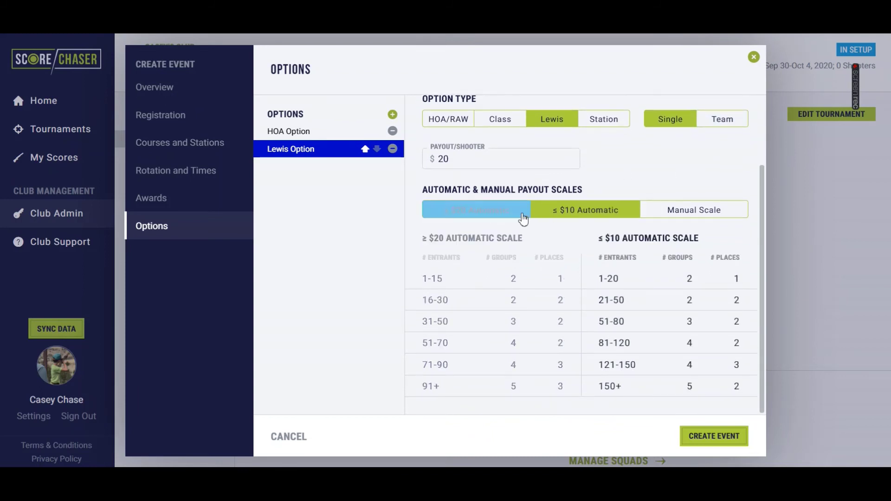
left_click(513, 213)
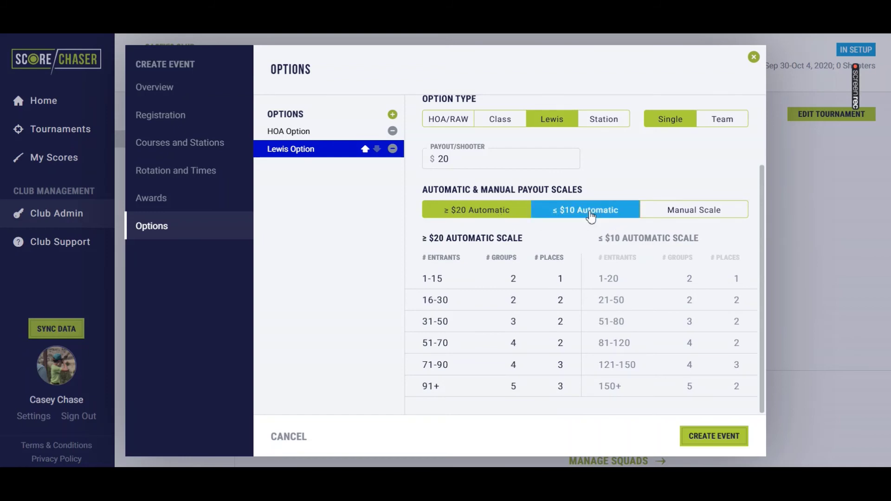
left_click(678, 208)
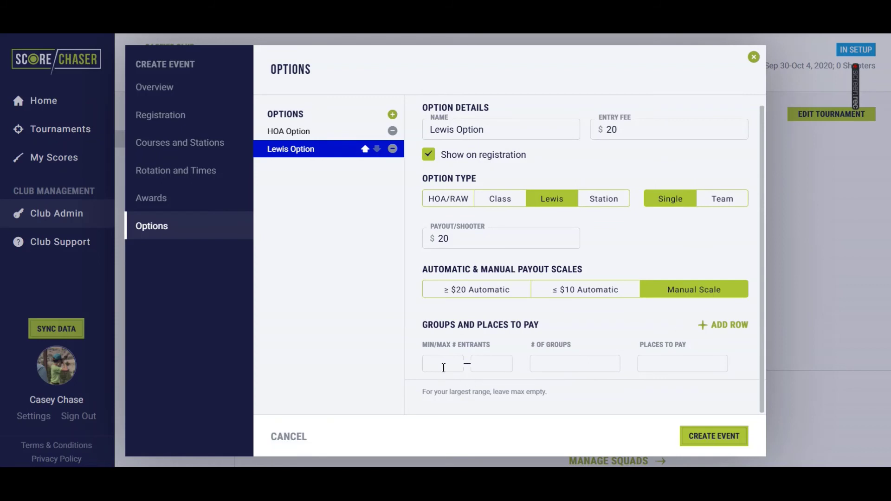
left_click(498, 291)
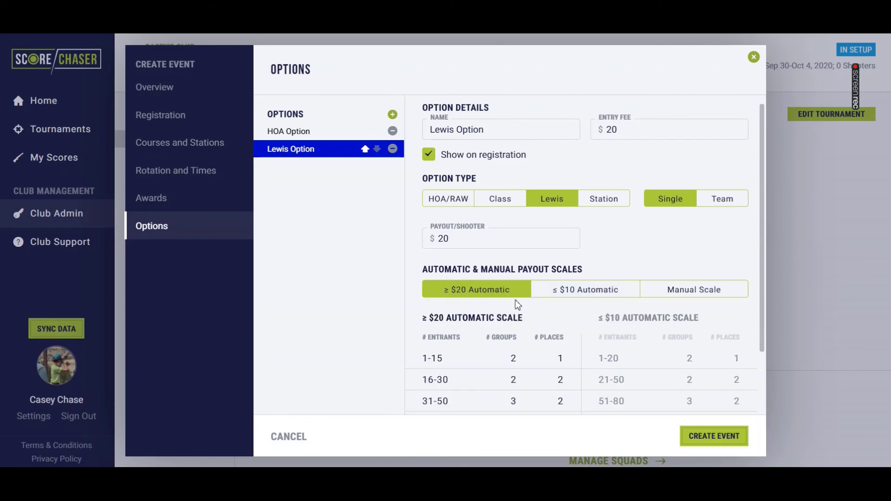
scroll(523, 302, "down", 2)
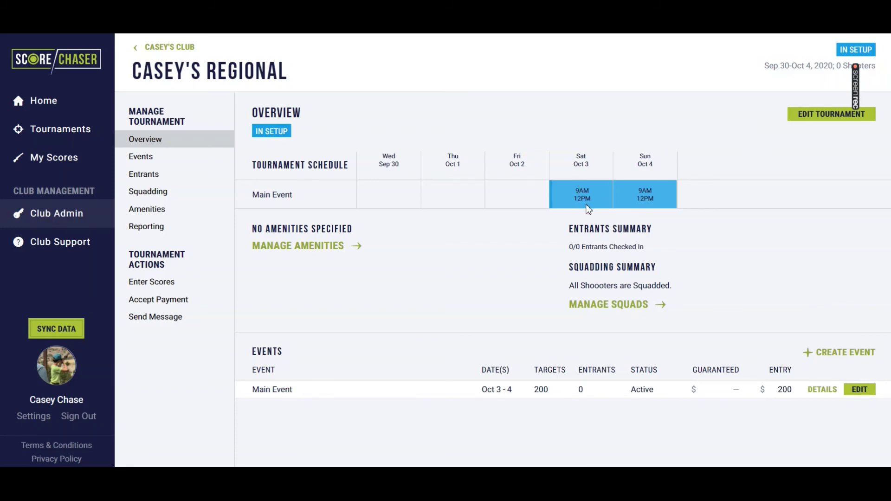
Review the Main Event's registration, courses, rotations, awards and options in the tournament's event details.
mouse_move(859, 96)
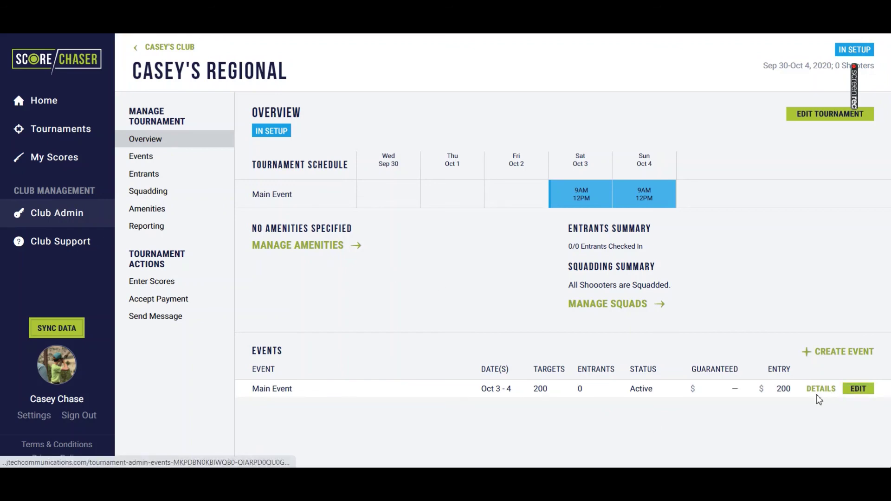
left_click(148, 158)
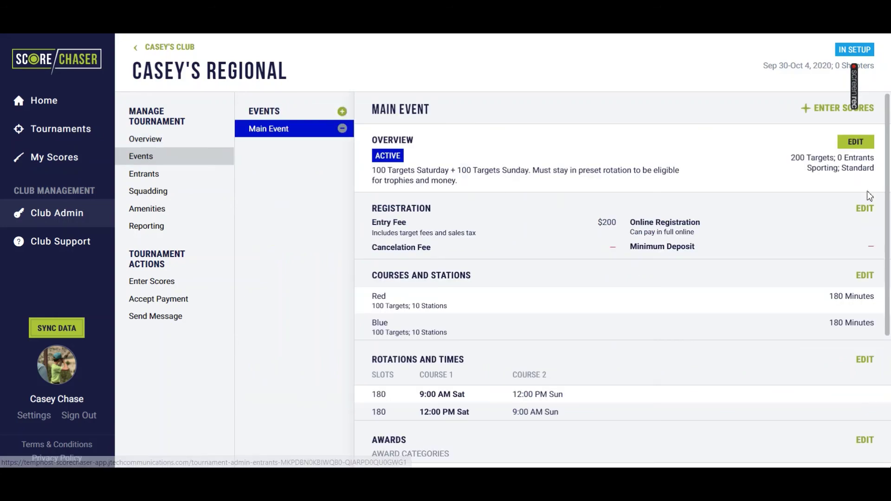
scroll(605, 322, "down", 5)
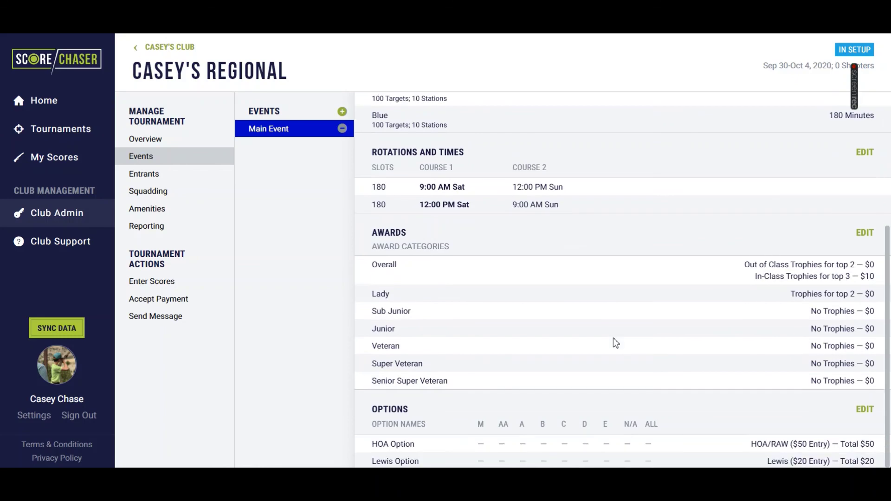
scroll(613, 338, "up", 5)
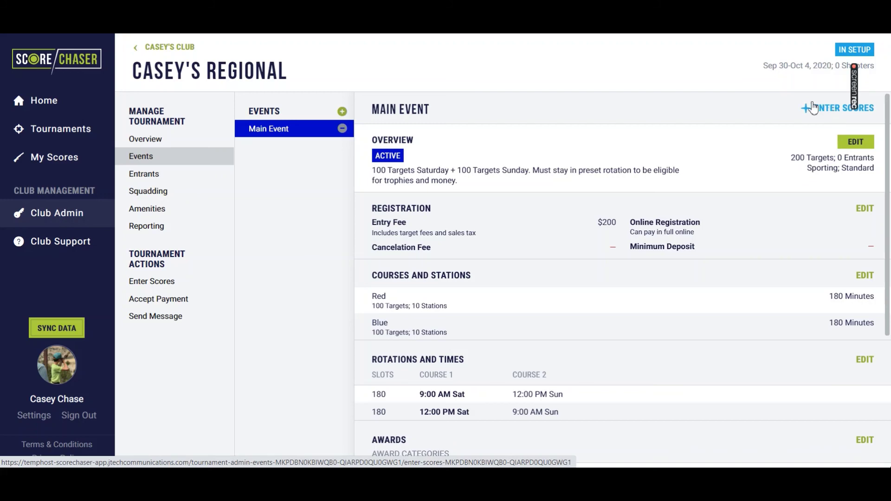
Start a new tournament event named Prelim with 100 targets shot.
left_click(342, 112)
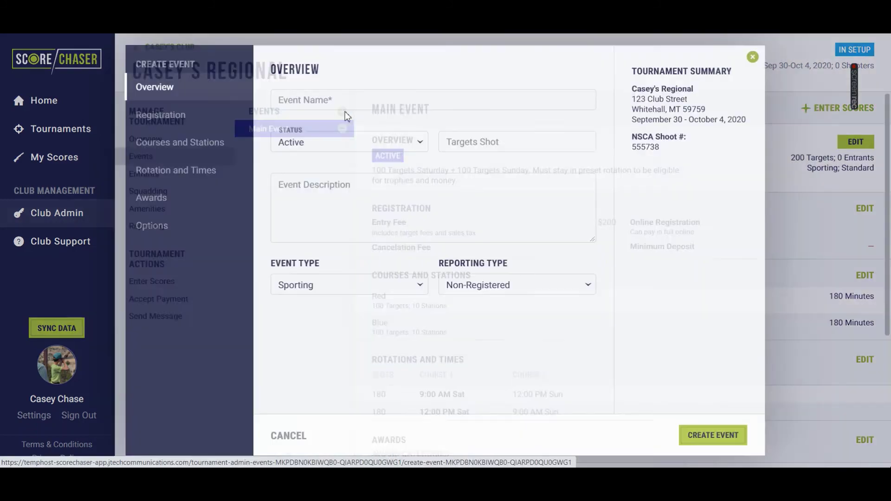
left_click(352, 100)
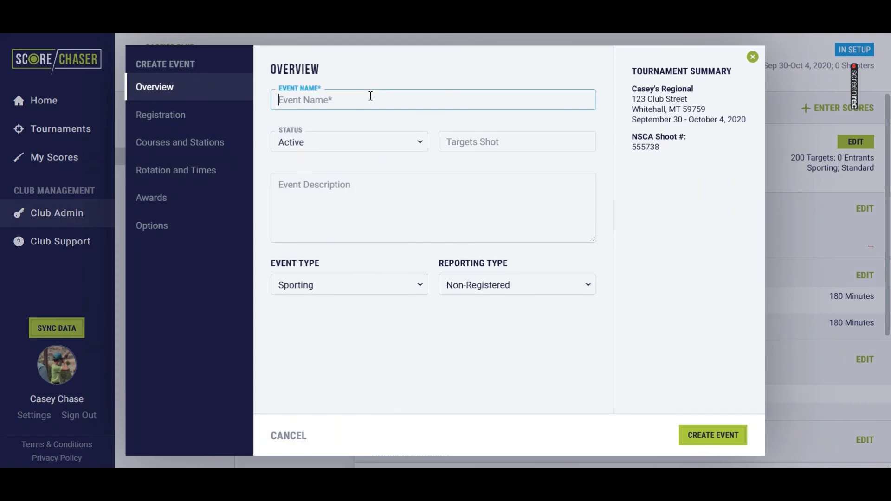
type("Prelim")
left_click(399, 146)
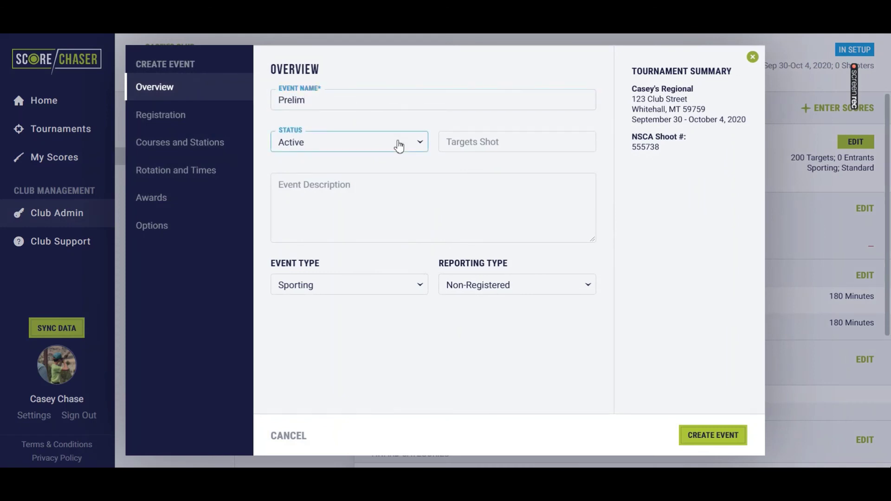
left_click(442, 141)
type("100")
key("Tab")
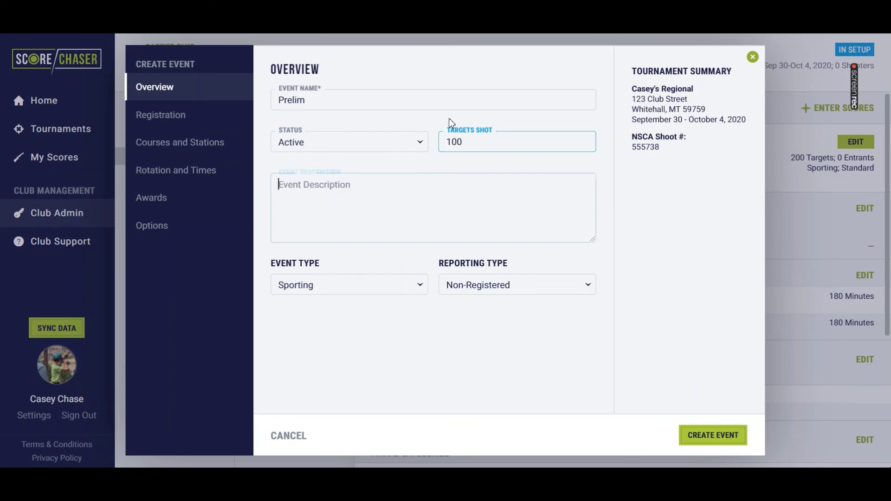
Set the Prelim event's registration entry fee to $100.
left_click(207, 117)
left_click(308, 101)
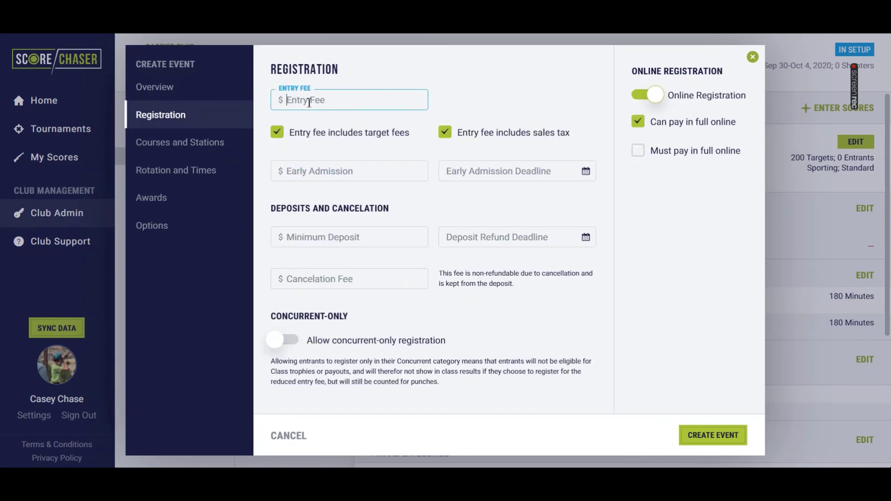
type("100")
key("Tab")
Look through the Prelim's courses, rotations, awards, options and registration settings, and create the event.
left_click(182, 143)
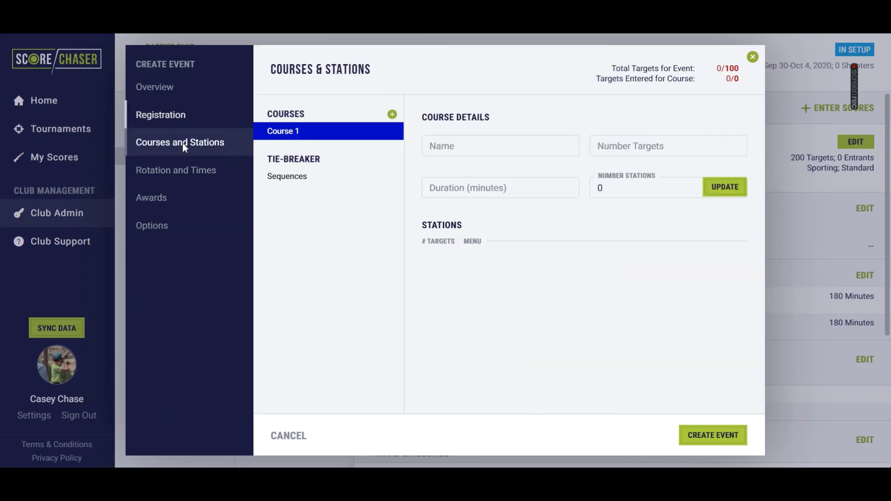
left_click(192, 171)
left_click(159, 200)
left_click(156, 226)
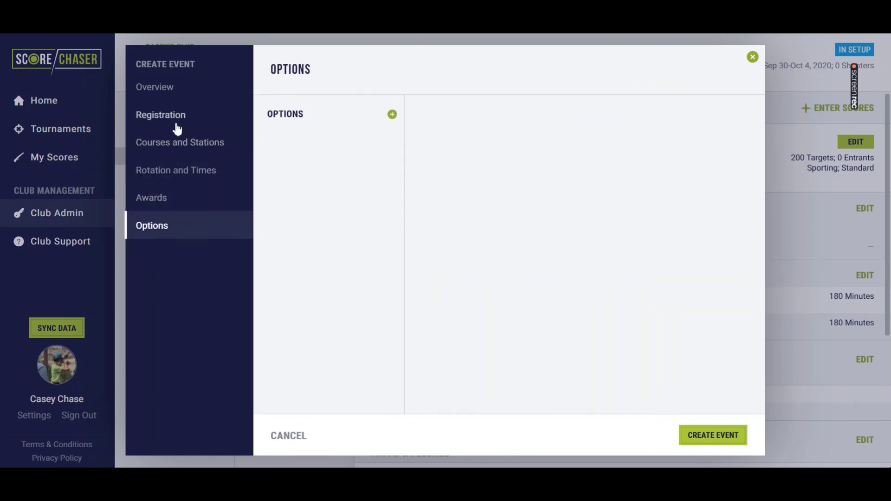
left_click(176, 117)
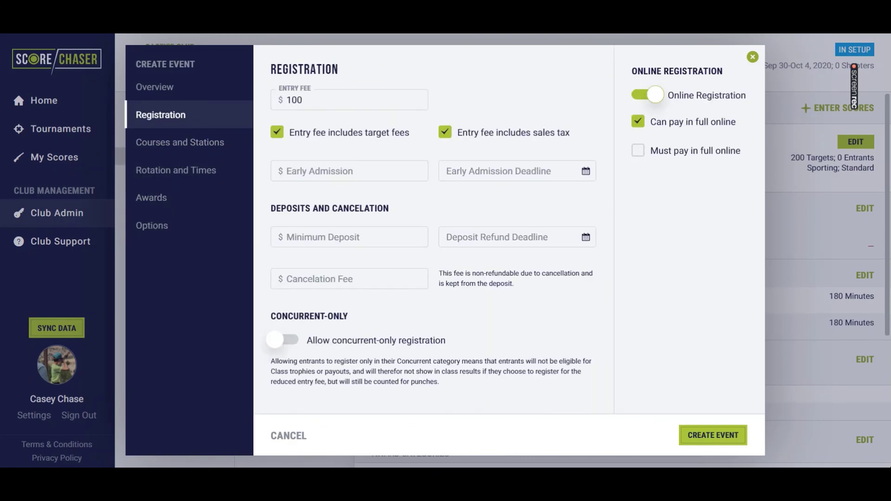
left_click(726, 444)
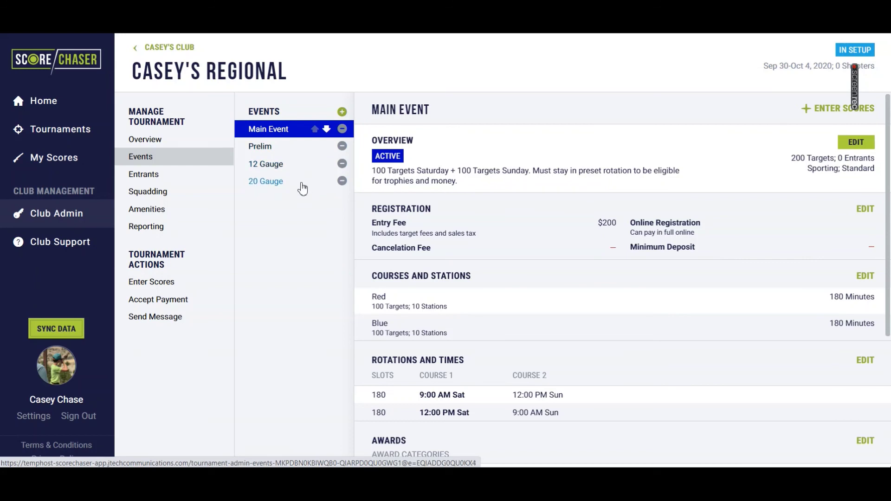
Move Prelim above Main Event in the event order and return Main Event to first place.
left_click(268, 154)
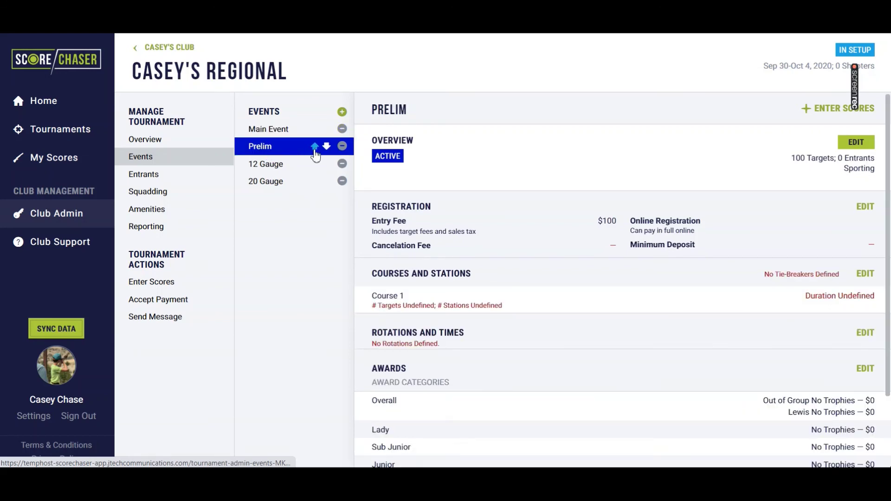
left_click(315, 147)
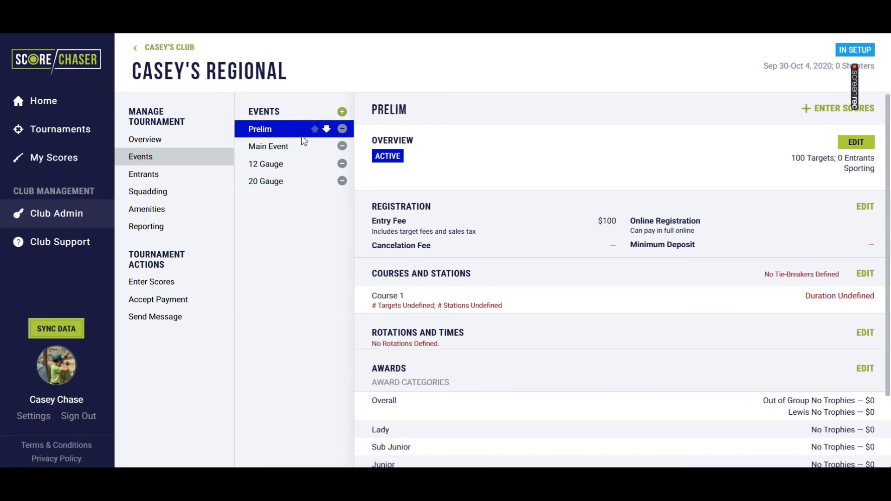
left_click(268, 147)
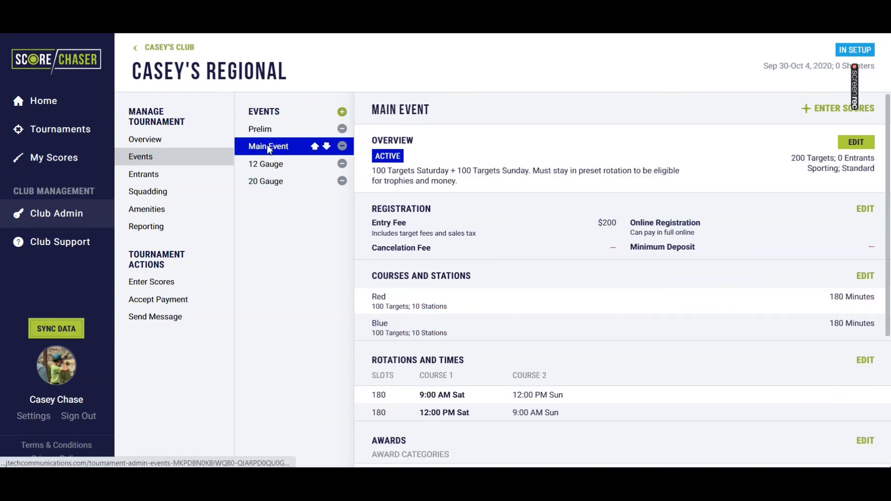
left_click(315, 148)
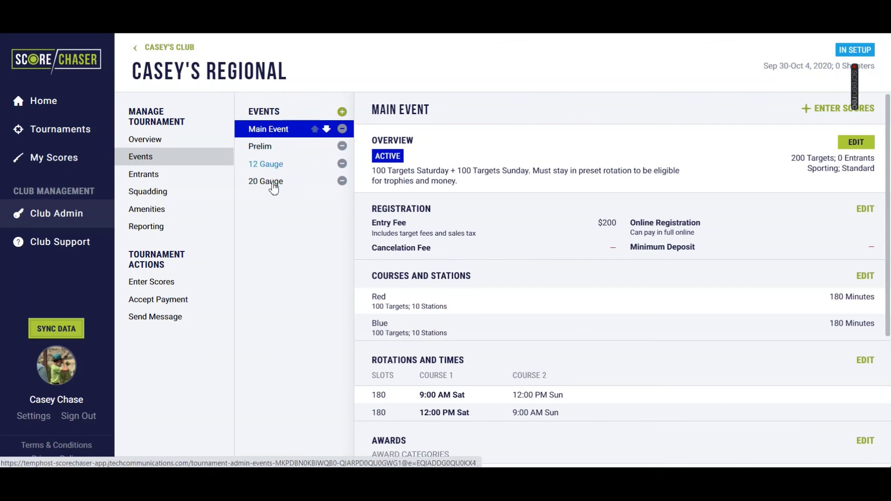